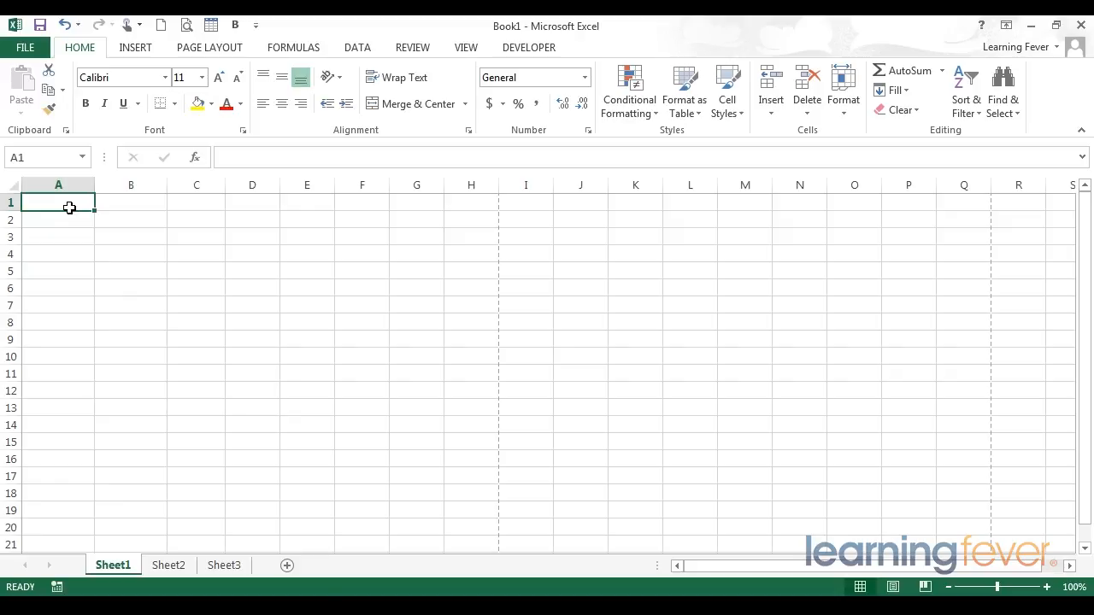
Enter "Hello" in cell A1 and "You" in cell A2
{"action": "type", "text": "Hello"}
{"action": "key", "text": "Return"}
{"action": "type", "text": "You"}
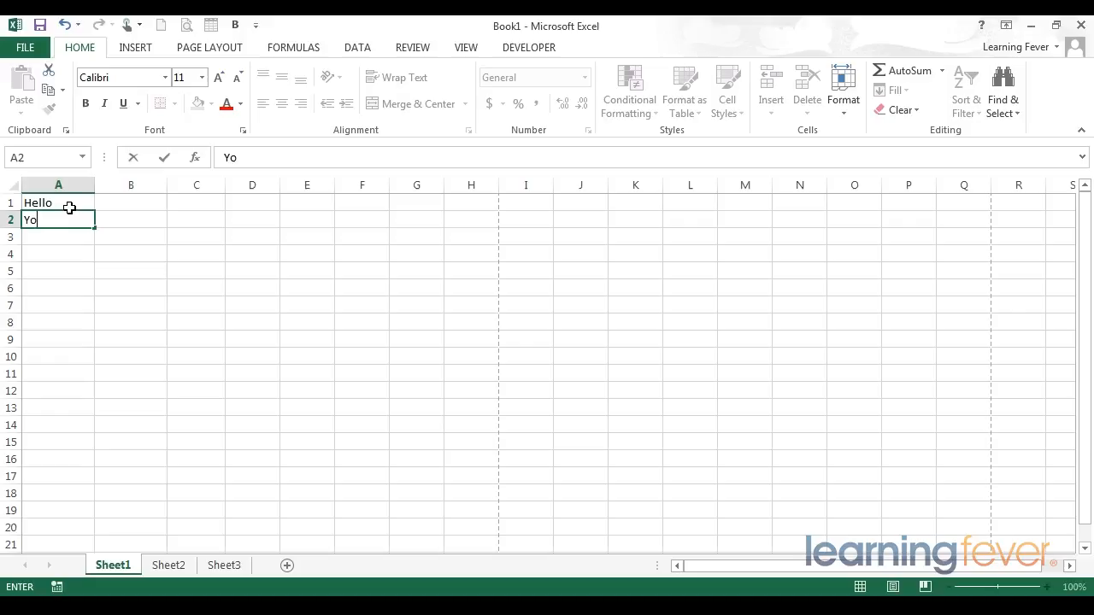
{"action": "key", "text": "Return"}
{"action": "key", "text": "Up"}
{"action": "key", "text": "Up"}
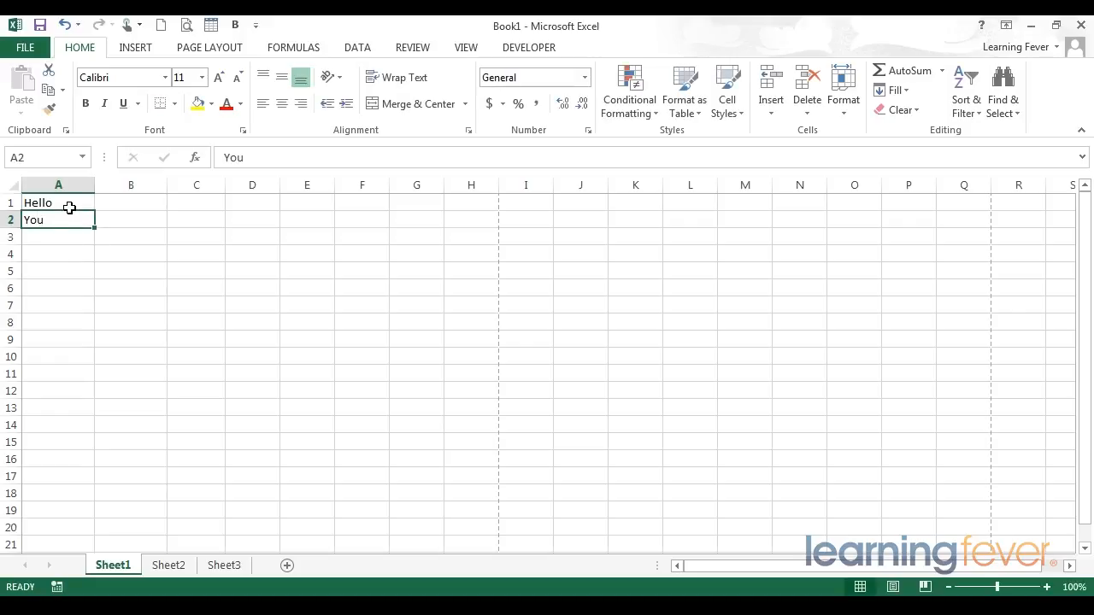
{"action": "key", "text": "Down"}
{"action": "key", "text": "Up"}
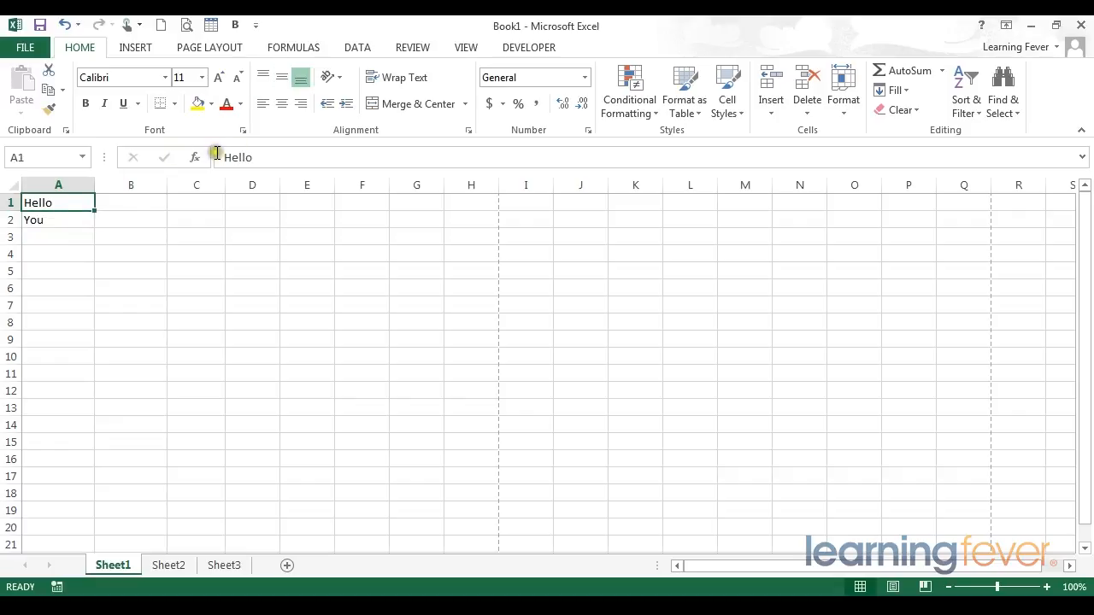
{"action": "left_click", "coordinate": [348, 161]}
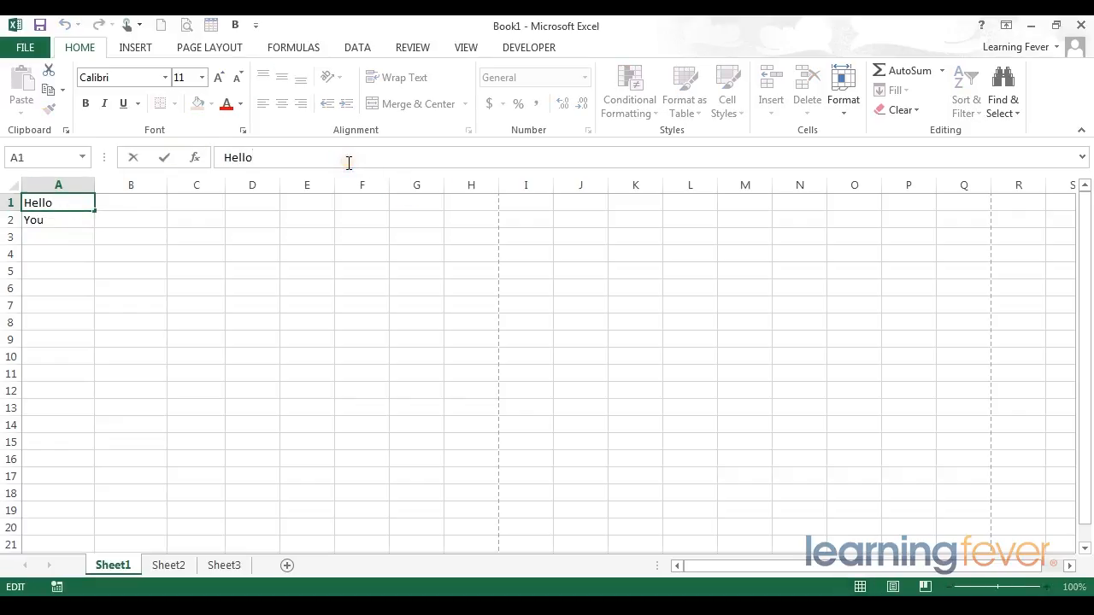
{"action": "key", "text": "Return"}
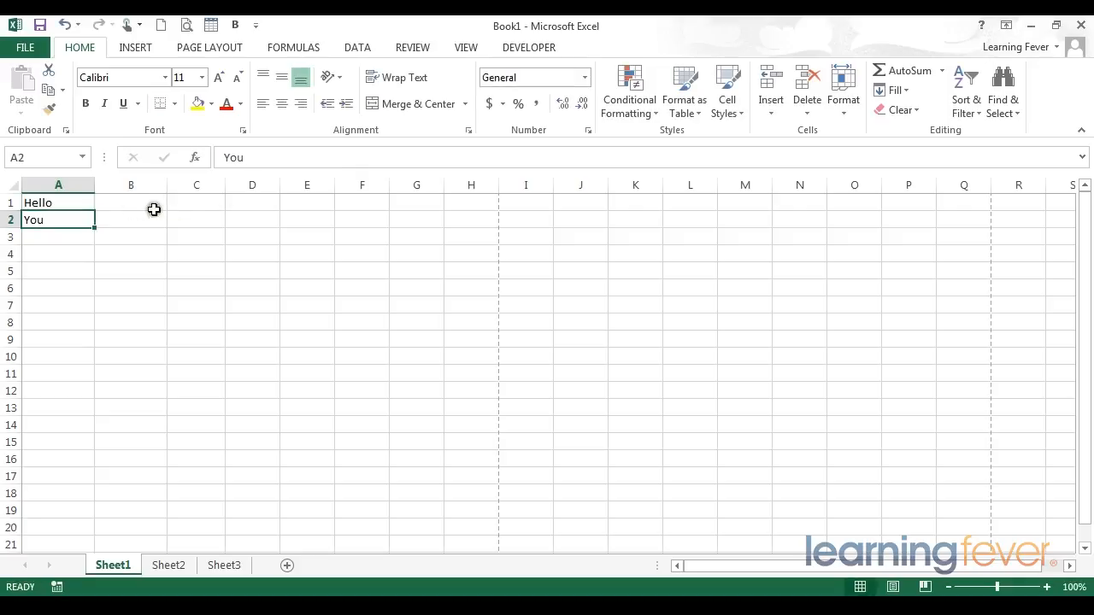
Copy the "Hello" entry from cell A1 and paste it with the standard Paste option into cell C3
{"action": "left_click", "coordinate": [64, 204]}
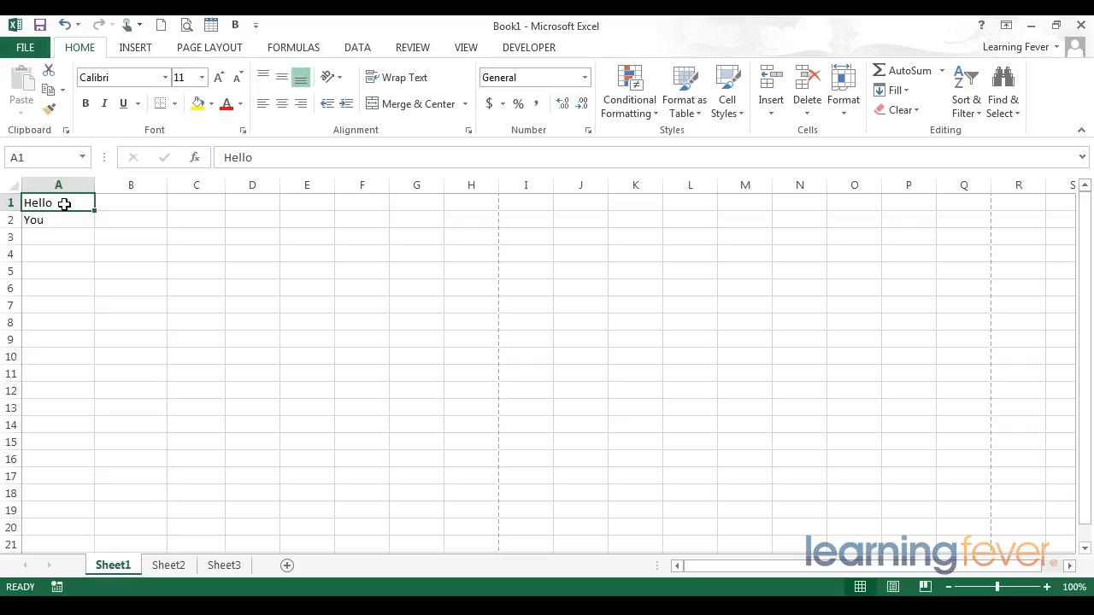
{"action": "right_click", "coordinate": [64, 204]}
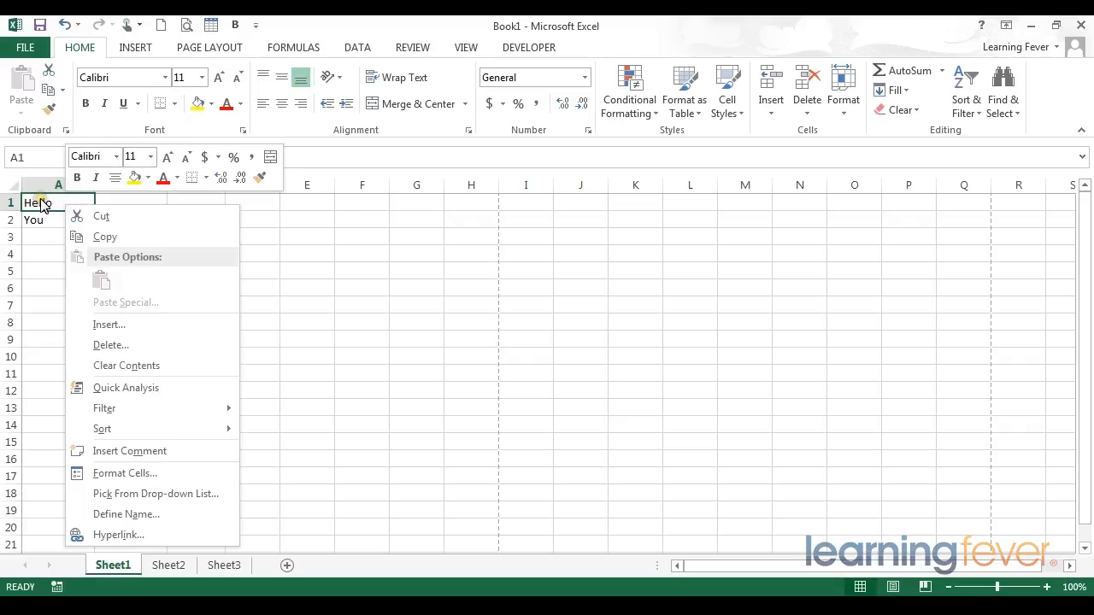
{"action": "left_click", "coordinate": [108, 240]}
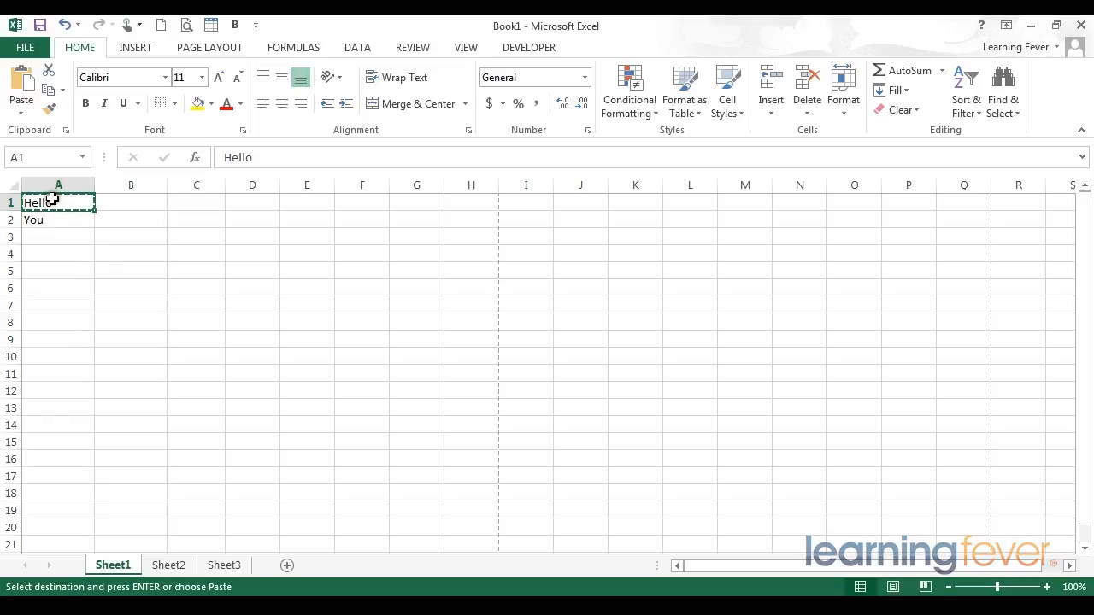
{"action": "left_click", "coordinate": [120, 234]}
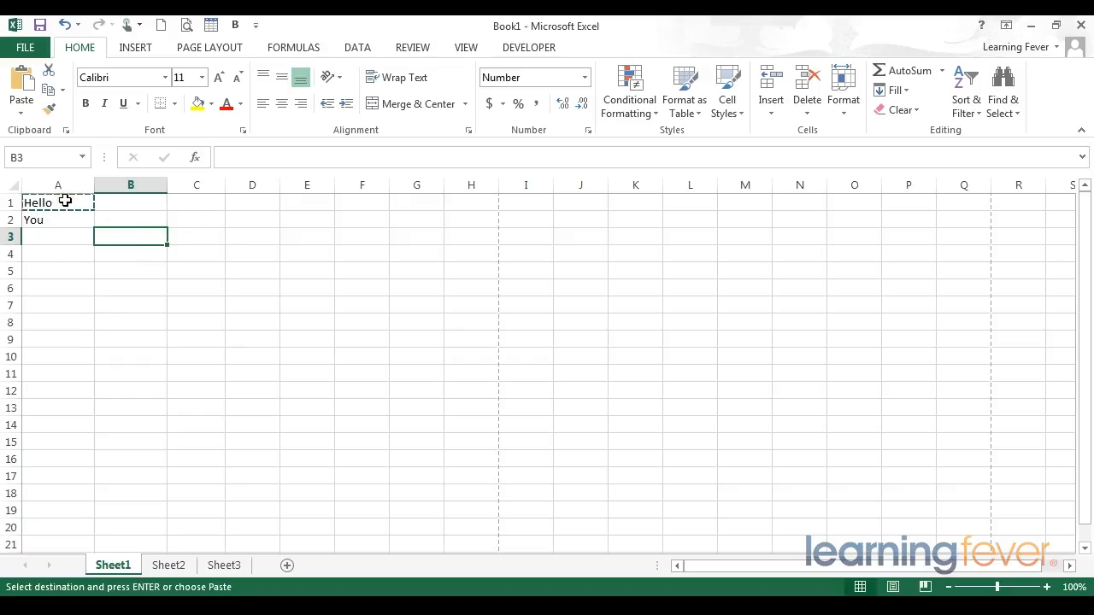
{"action": "right_click", "coordinate": [188, 233]}
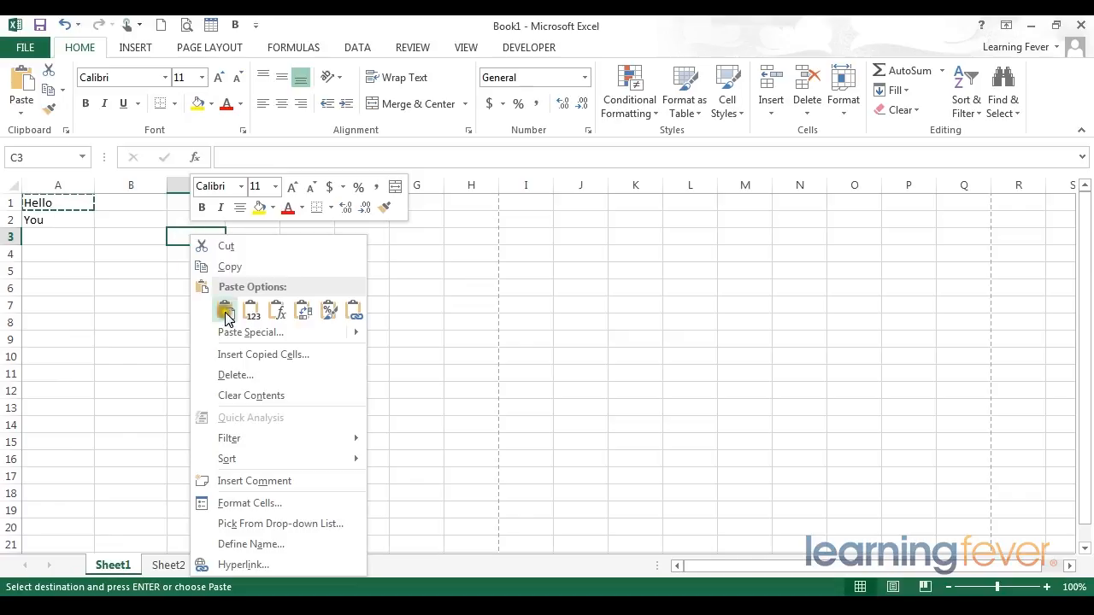
{"action": "left_click", "coordinate": [225, 309]}
{"action": "left_click", "coordinate": [195, 286]}
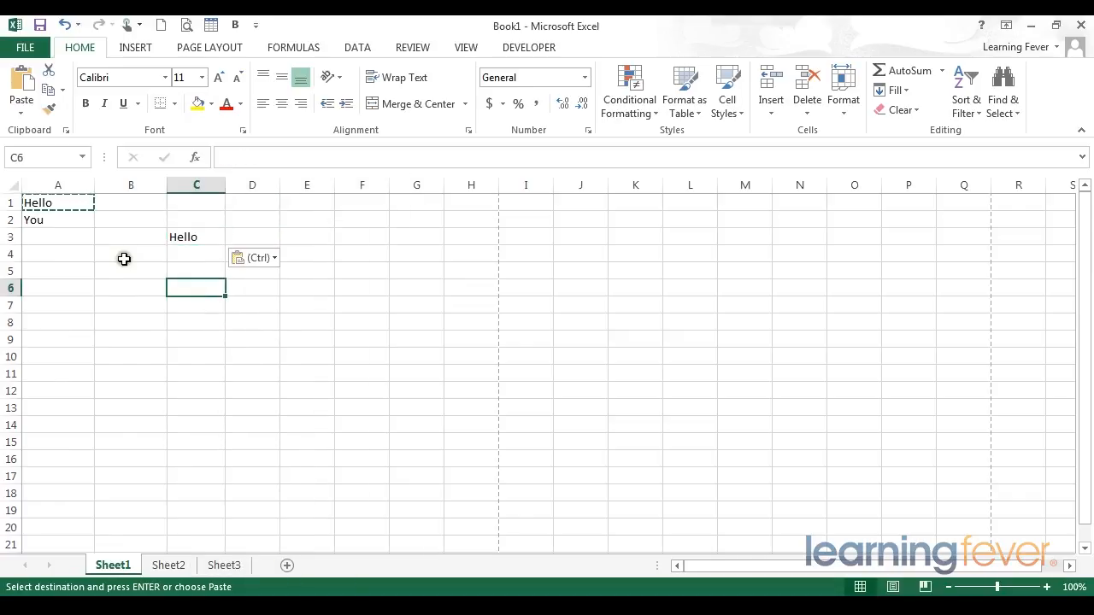
{"action": "left_click", "coordinate": [57, 199]}
{"action": "left_click_drag", "start_coordinate": [186, 215], "coordinate": [192, 257]}
{"action": "left_click", "coordinate": [103, 237]}
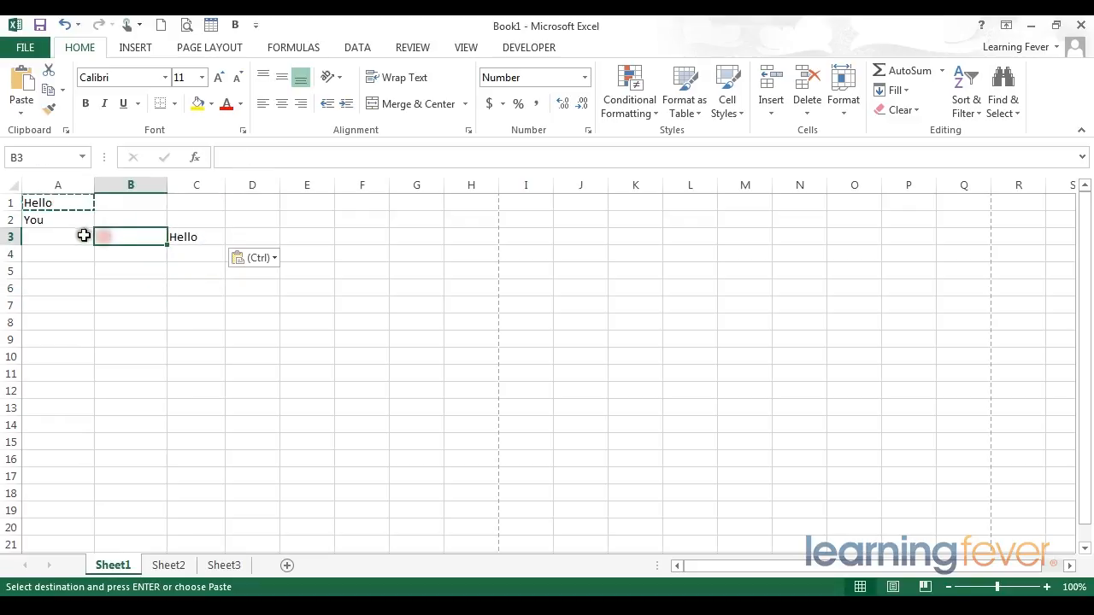
{"action": "left_click", "coordinate": [51, 204]}
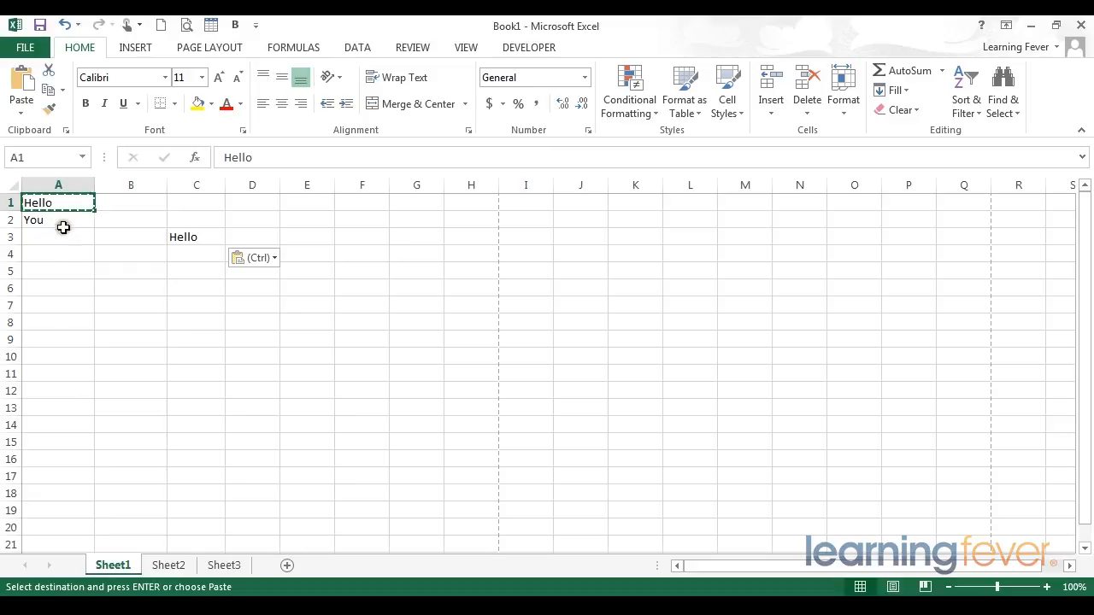
End the active copy mode, and copy "Hello" from cell A1 again into cell C4
{"action": "key", "text": "Escape"}
{"action": "left_click", "coordinate": [67, 256]}
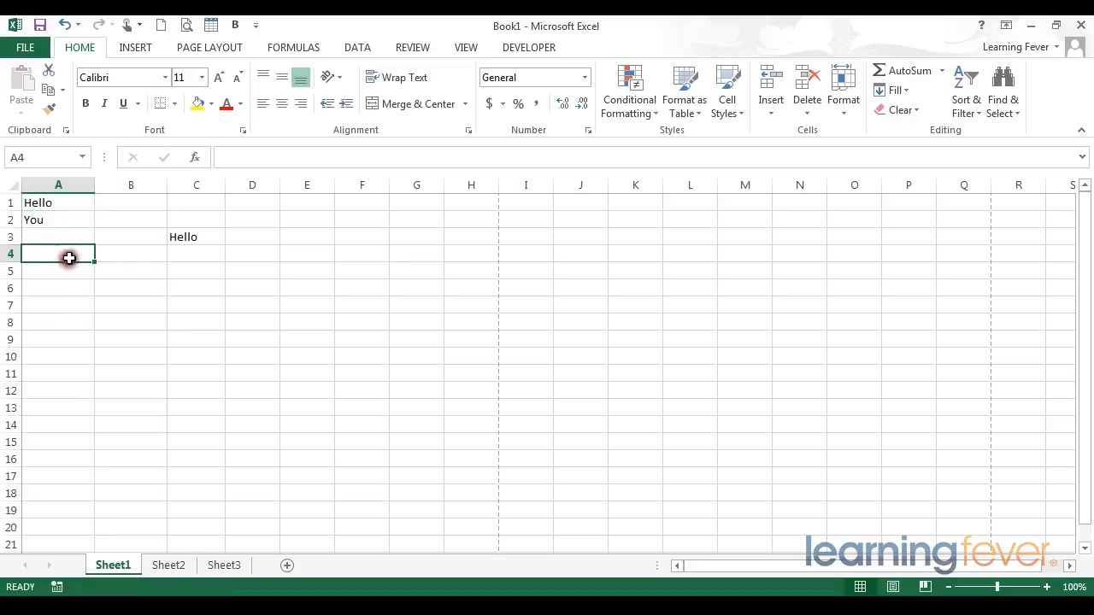
{"action": "left_click", "coordinate": [62, 207]}
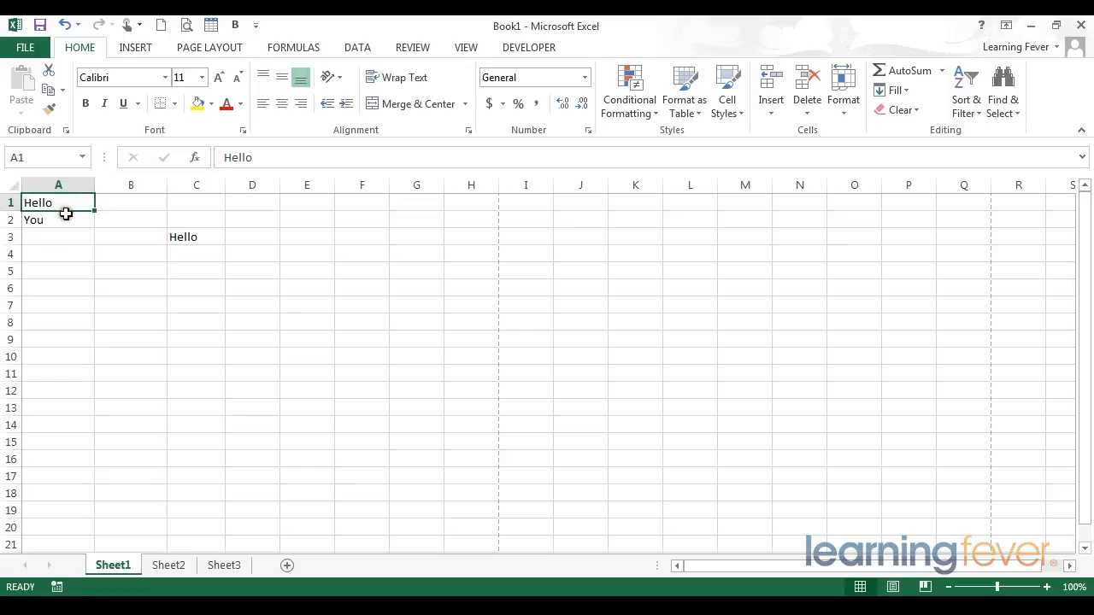
{"action": "key", "text": "ctrl+c"}
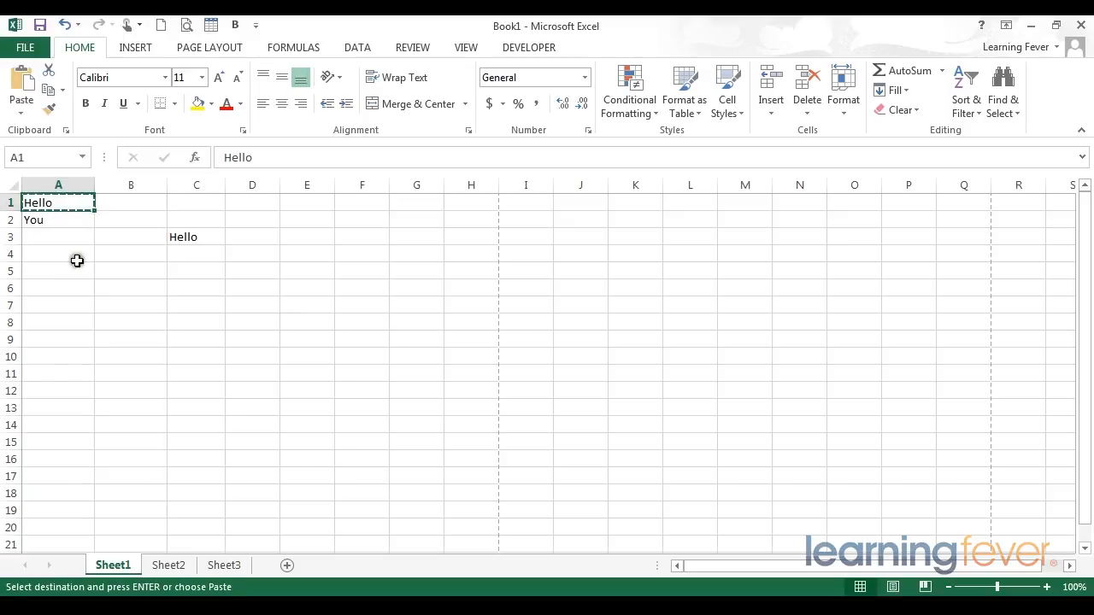
{"action": "left_click", "coordinate": [117, 236]}
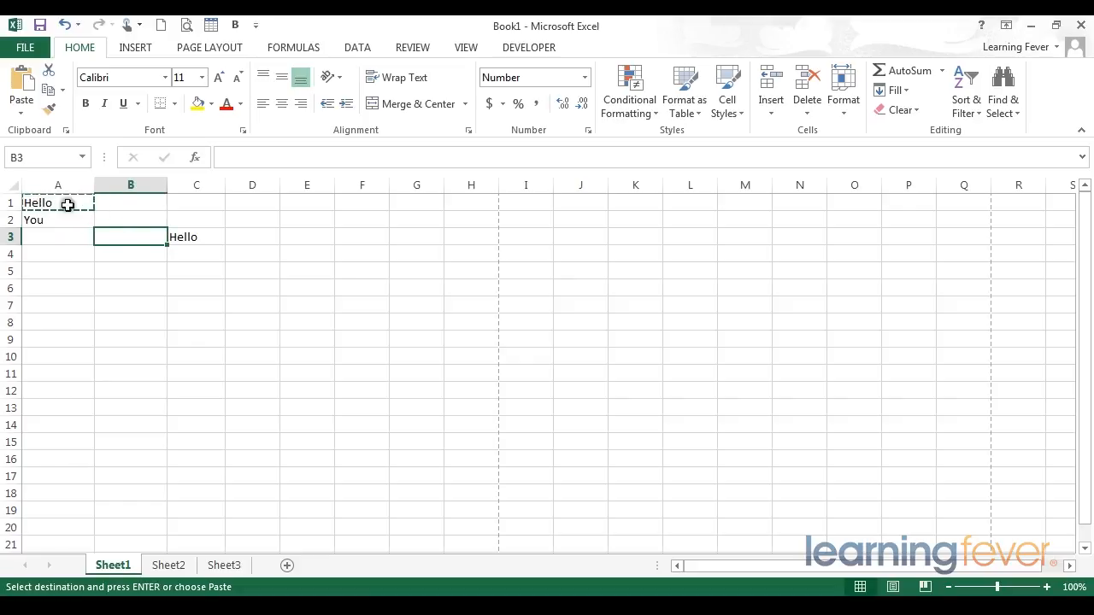
{"action": "left_click", "coordinate": [138, 263]}
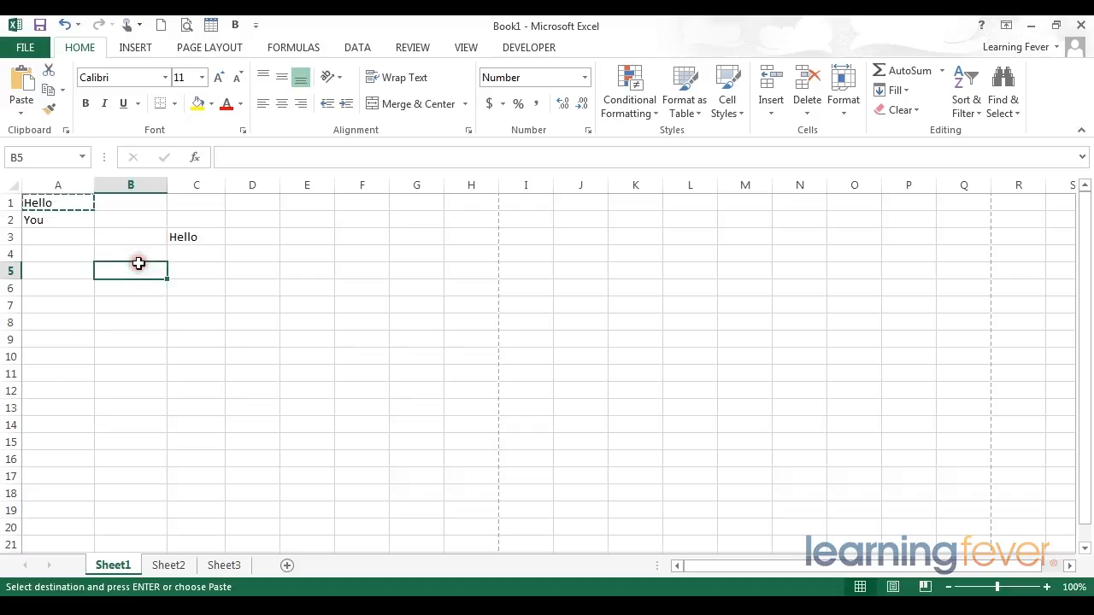
{"action": "left_click", "coordinate": [186, 255]}
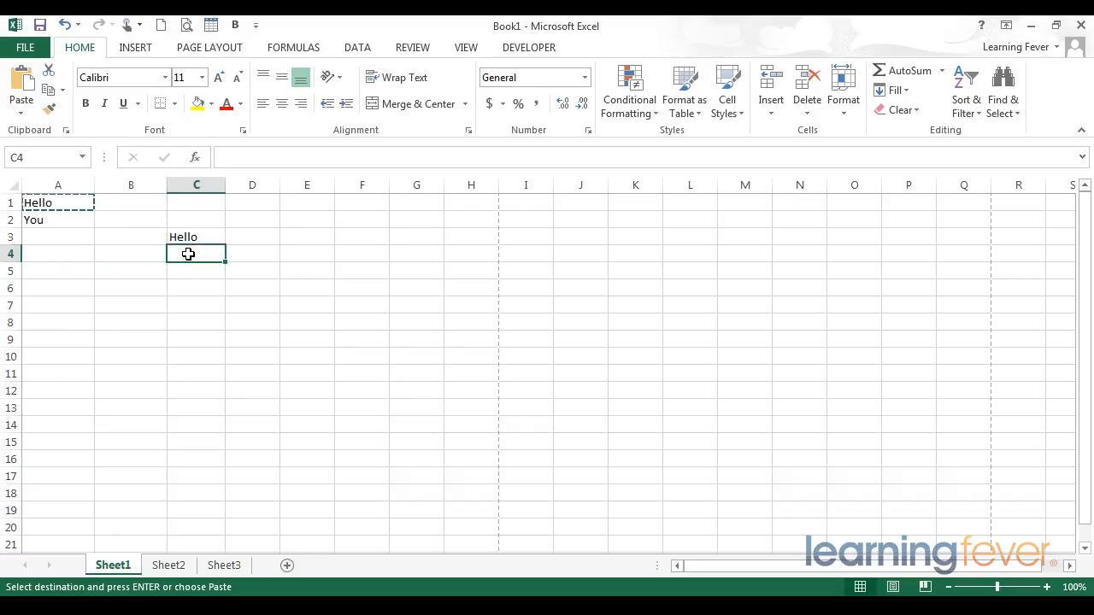
{"action": "key", "text": "ctrl+v"}
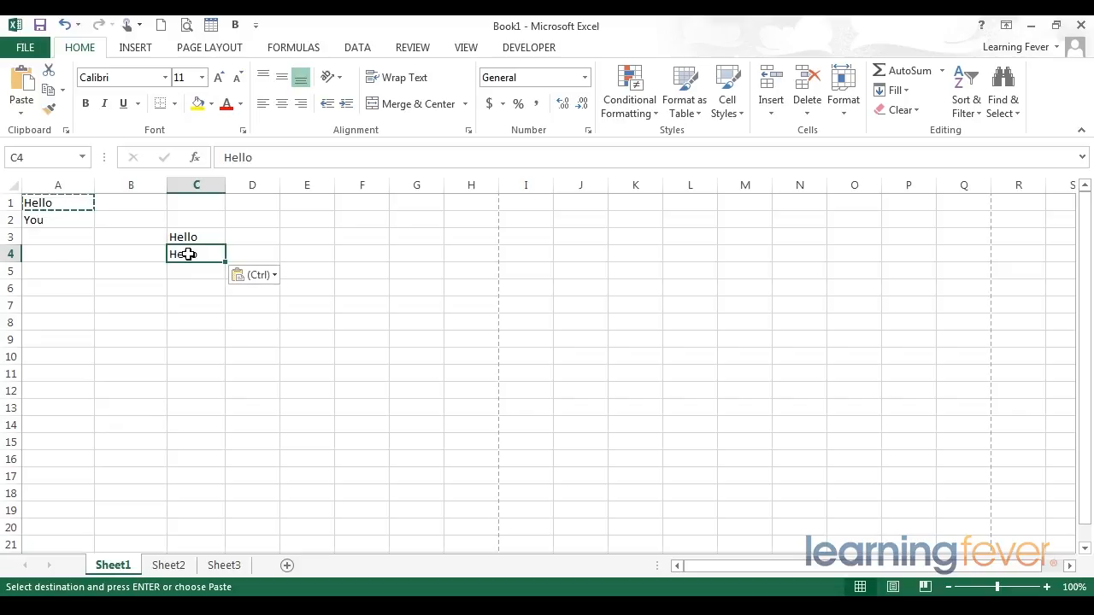
{"action": "right_click", "coordinate": [188, 253]}
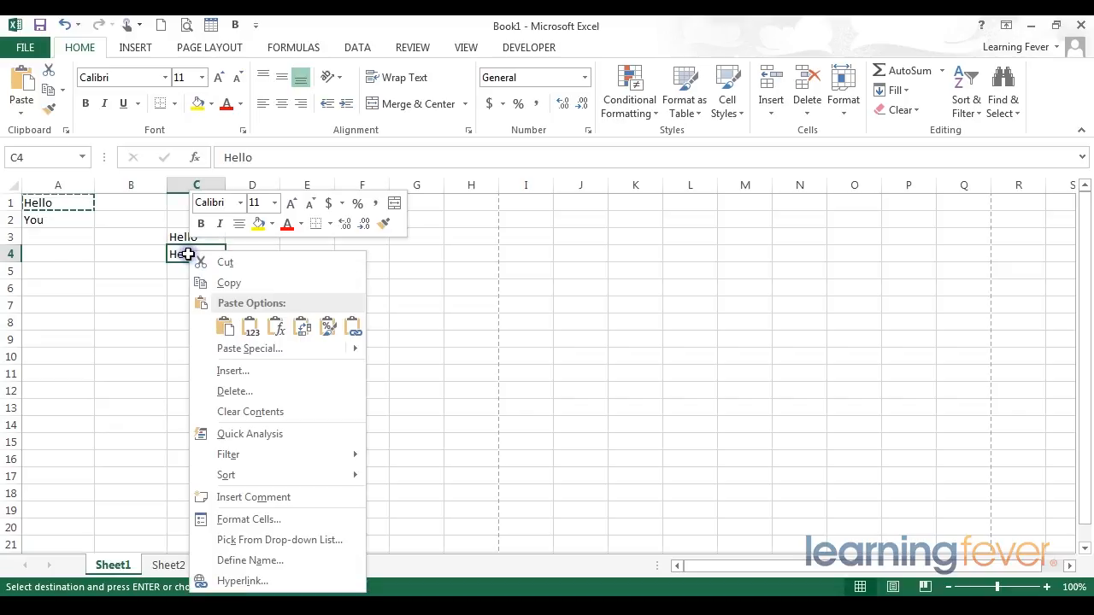
{"action": "left_click", "coordinate": [212, 326]}
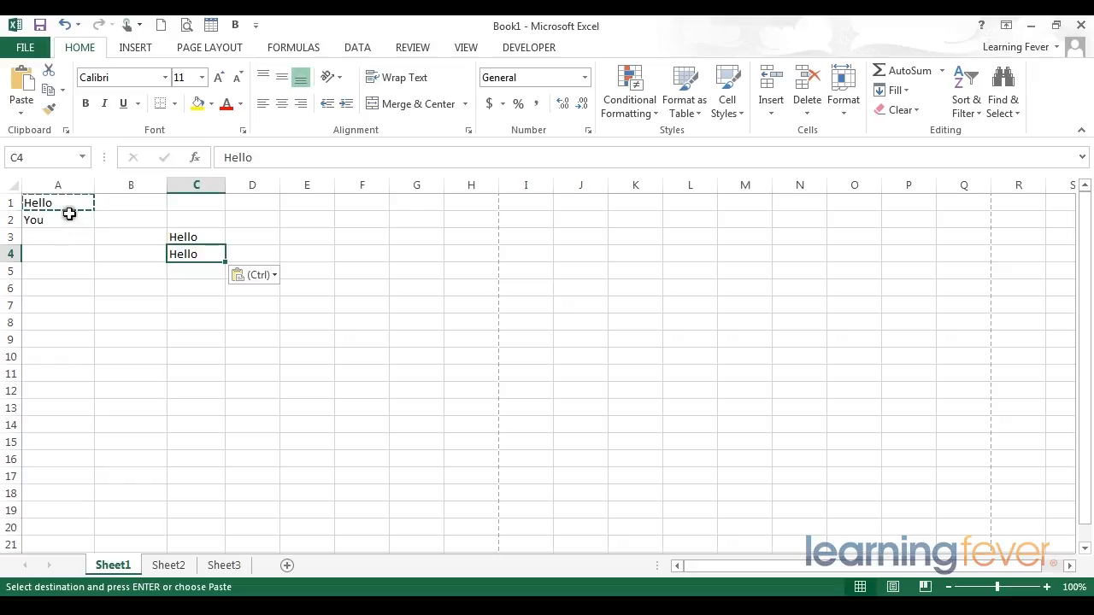
{"action": "left_click", "coordinate": [75, 202]}
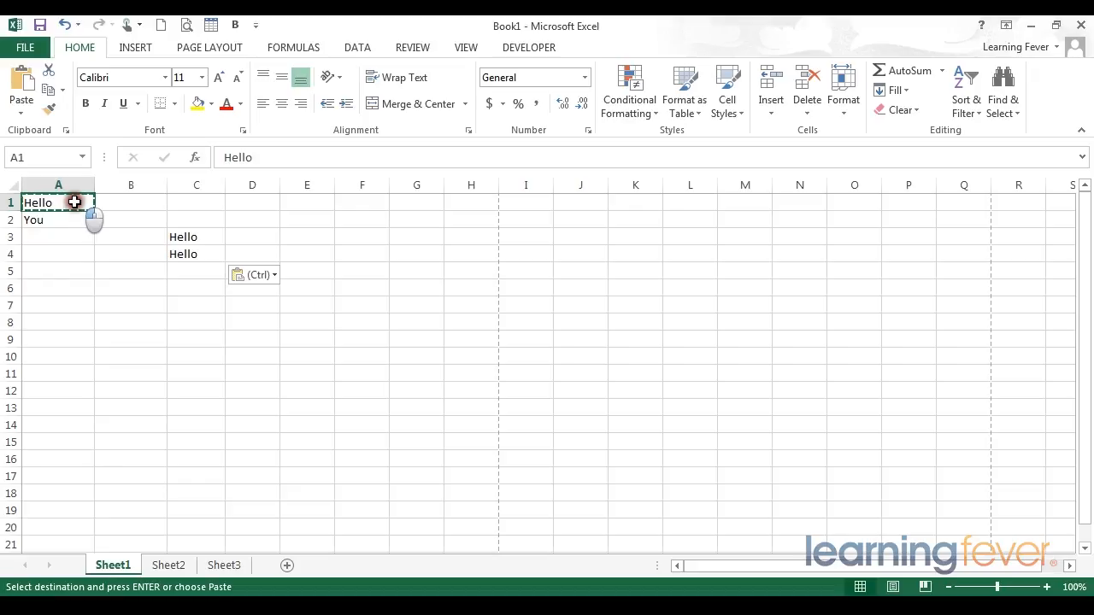
{"action": "left_click", "coordinate": [197, 237]}
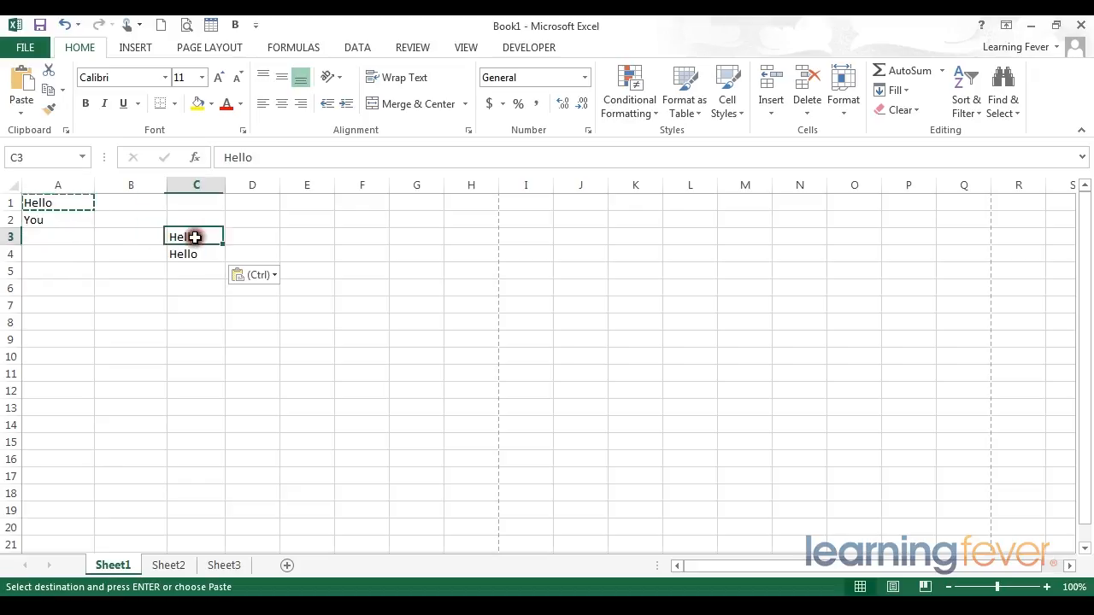
Enter the number 234 in cell A3 and the text "ssss" in cell A4
{"action": "left_click", "coordinate": [68, 230]}
{"action": "type", "text": "234"}
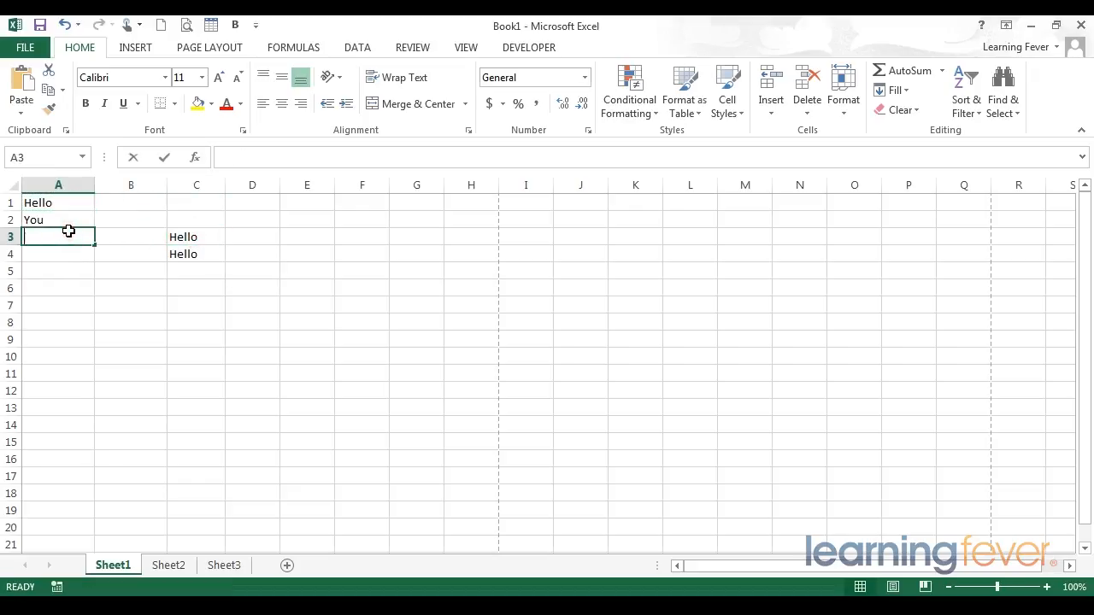
{"action": "key", "text": "Return"}
{"action": "type", "text": "ssss"}
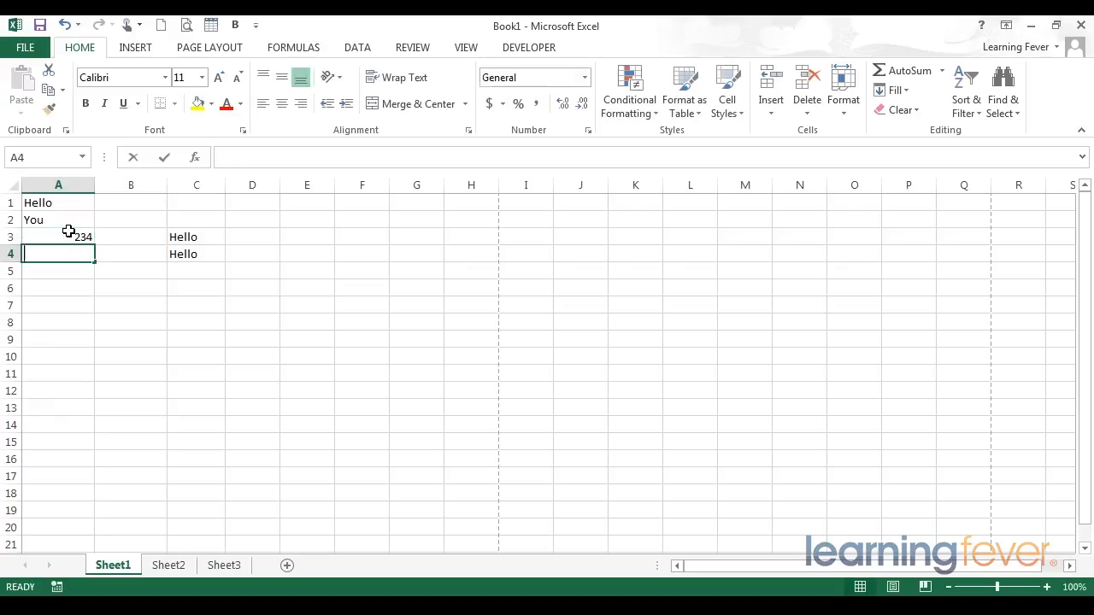
{"action": "key", "text": "Return"}
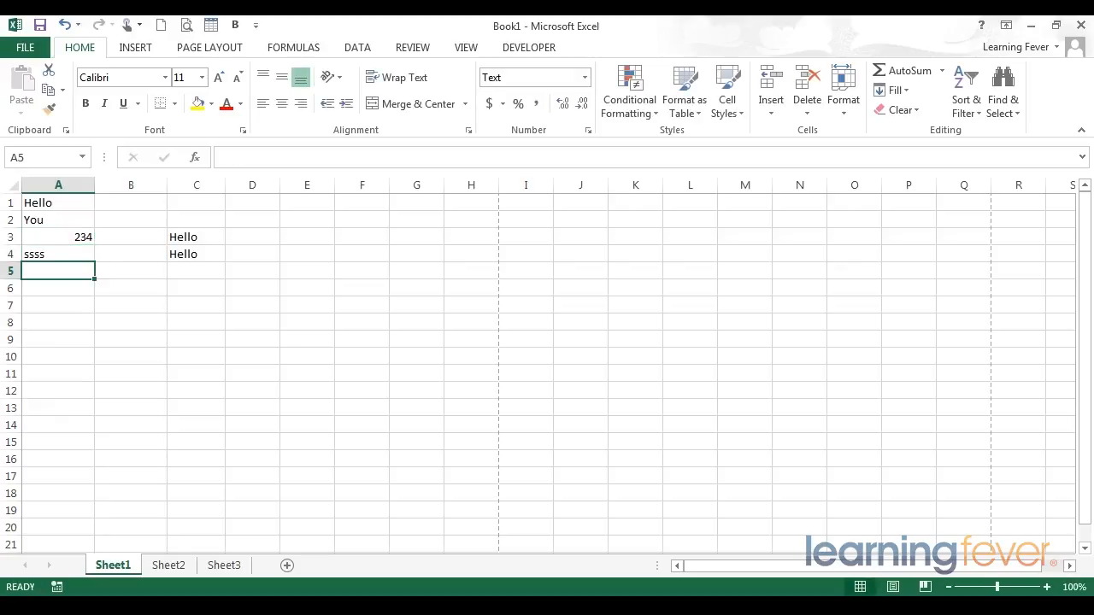
Copy the range A1:A4 and paste it with the standard Paste option starting at cell E5
{"action": "left_click_drag", "start_coordinate": [56, 202], "coordinate": [56, 248]}
{"action": "right_click", "coordinate": [55, 235]}
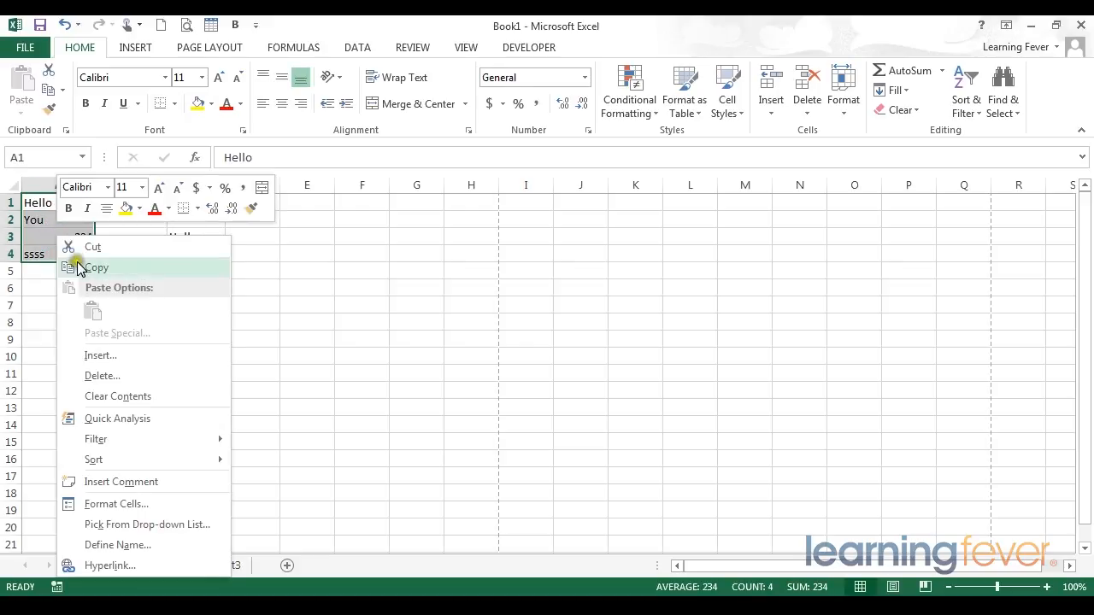
{"action": "left_click", "coordinate": [81, 267]}
{"action": "left_click", "coordinate": [122, 289]}
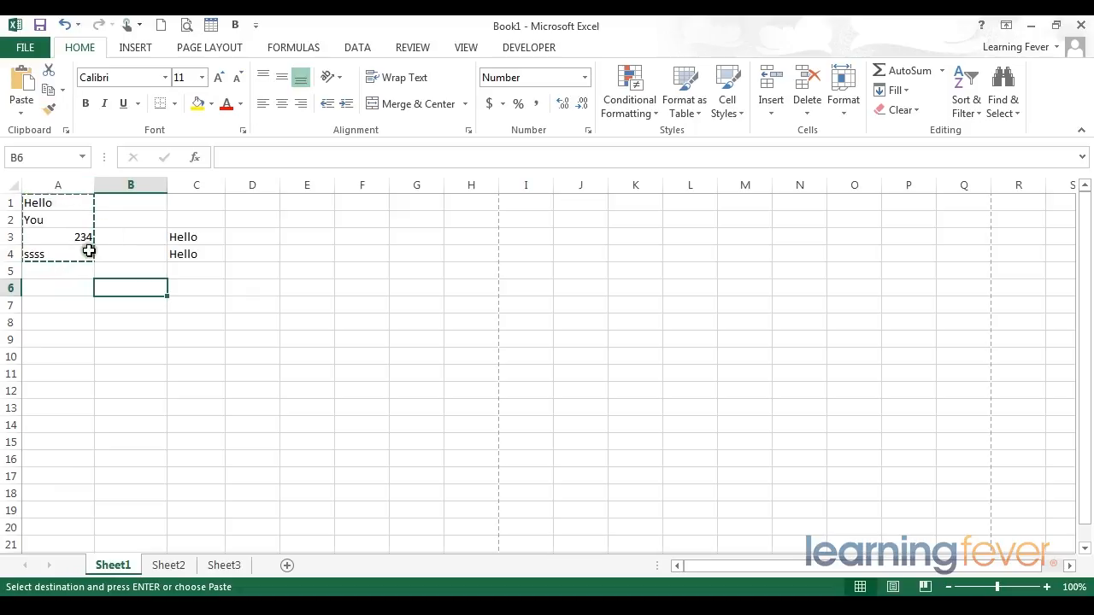
{"action": "left_click", "coordinate": [313, 269]}
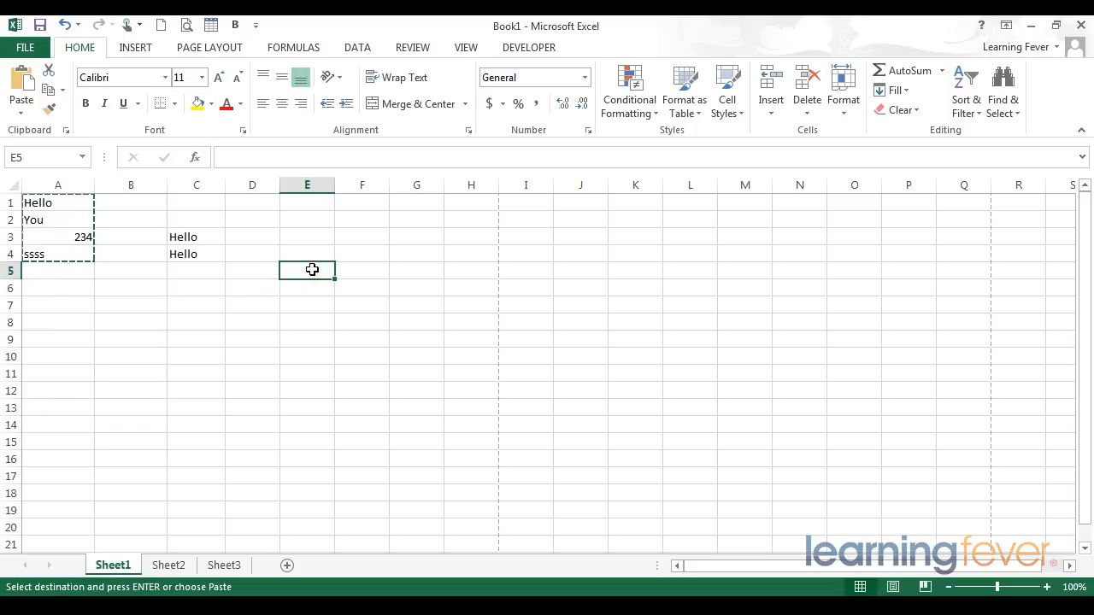
{"action": "right_click", "coordinate": [312, 270]}
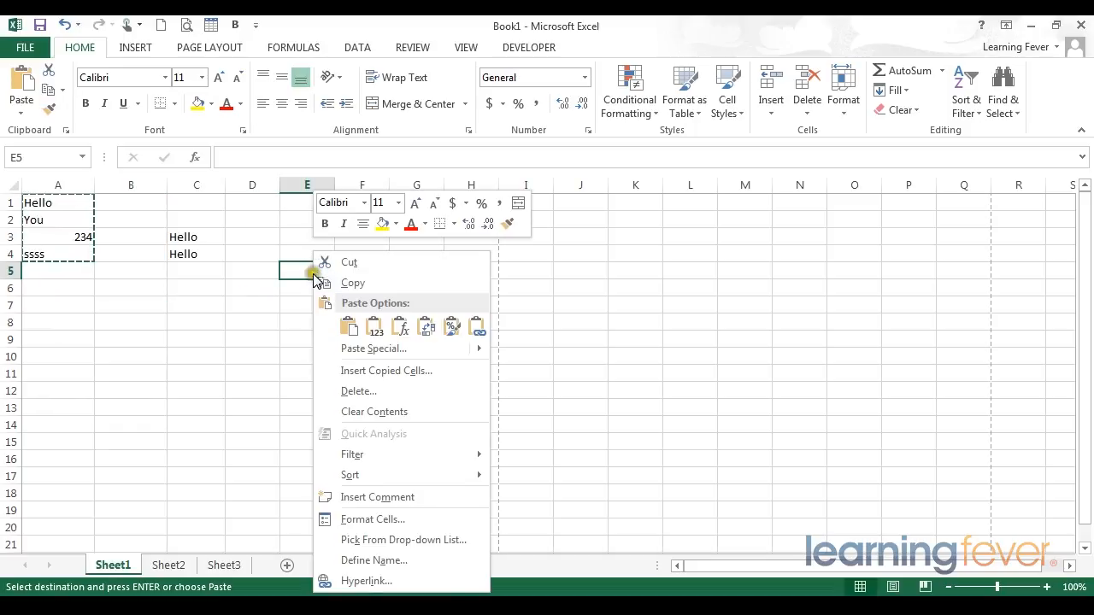
{"action": "left_click", "coordinate": [346, 329]}
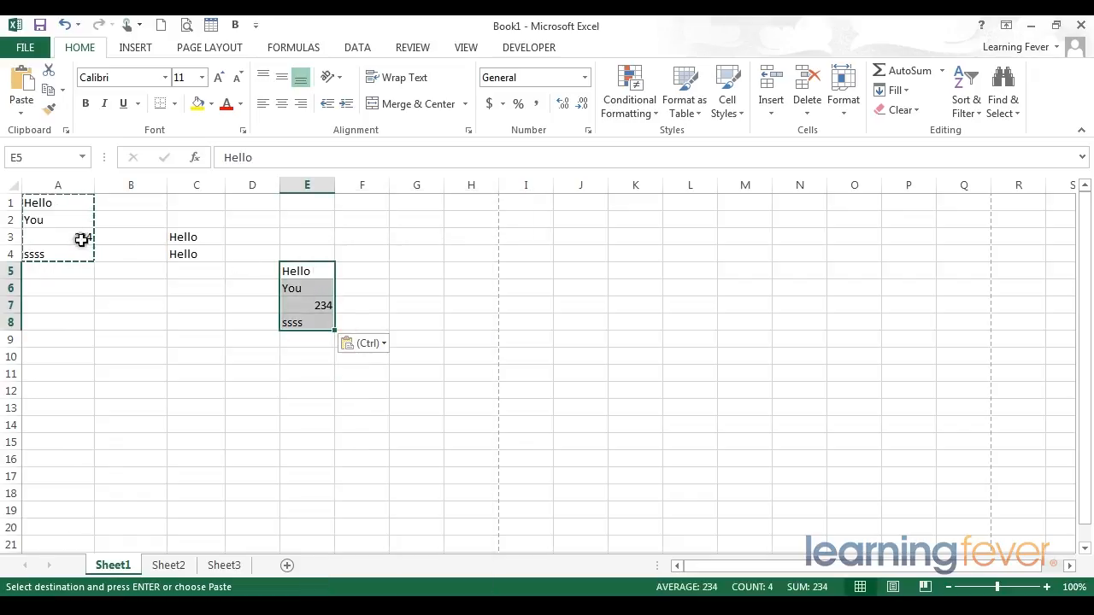
Paste the copied range A1:A4 again over E5:E8 with the standard Paste option
{"action": "left_click_drag", "start_coordinate": [40, 207], "coordinate": [41, 253]}
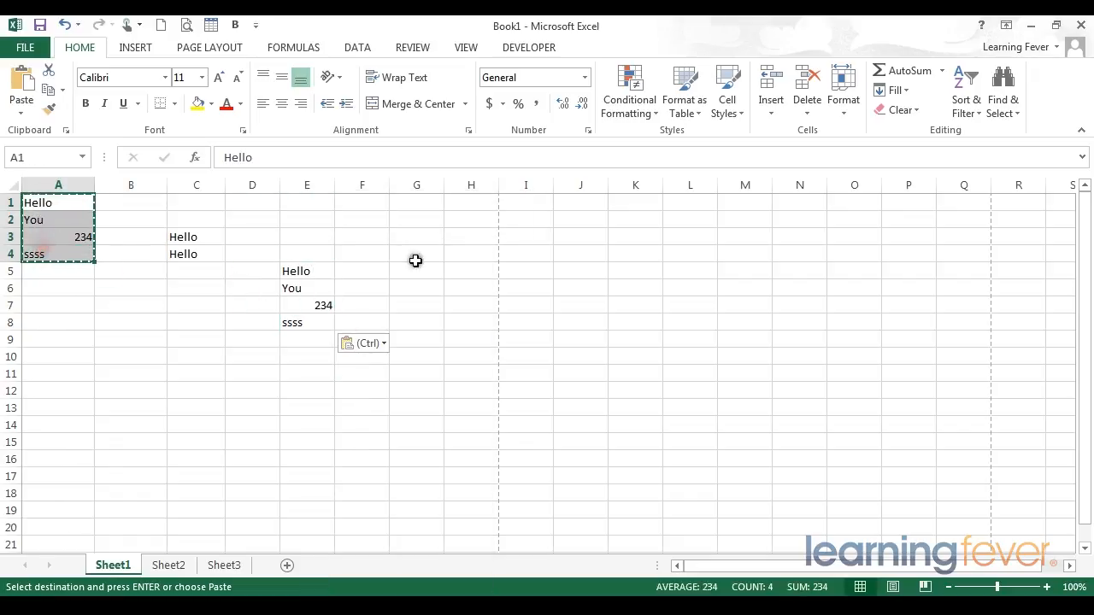
{"action": "left_click_drag", "start_coordinate": [325, 265], "coordinate": [317, 310]}
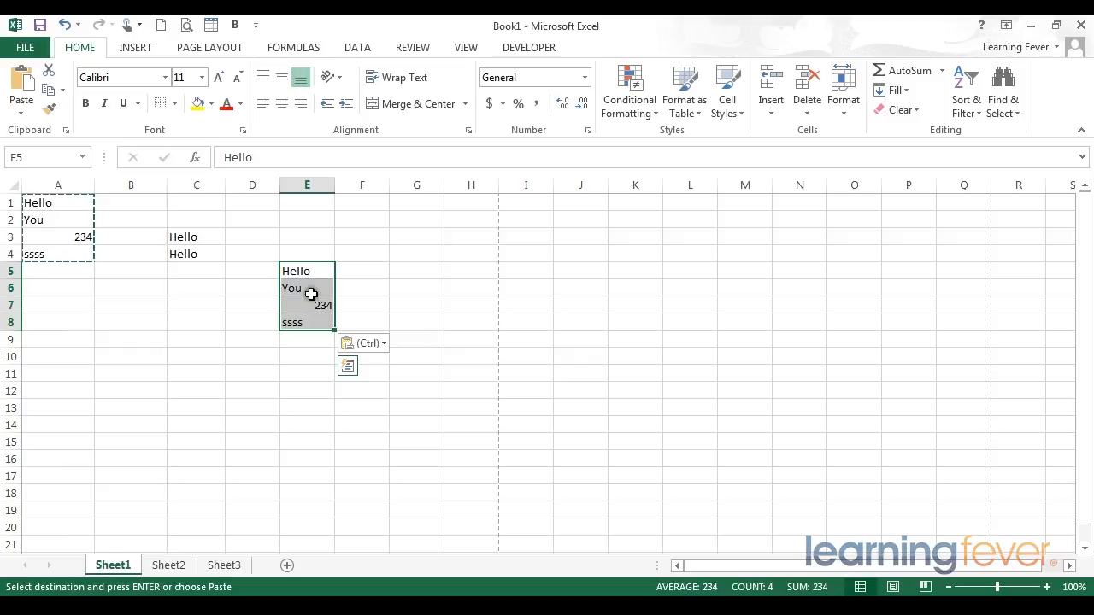
{"action": "right_click", "coordinate": [304, 267]}
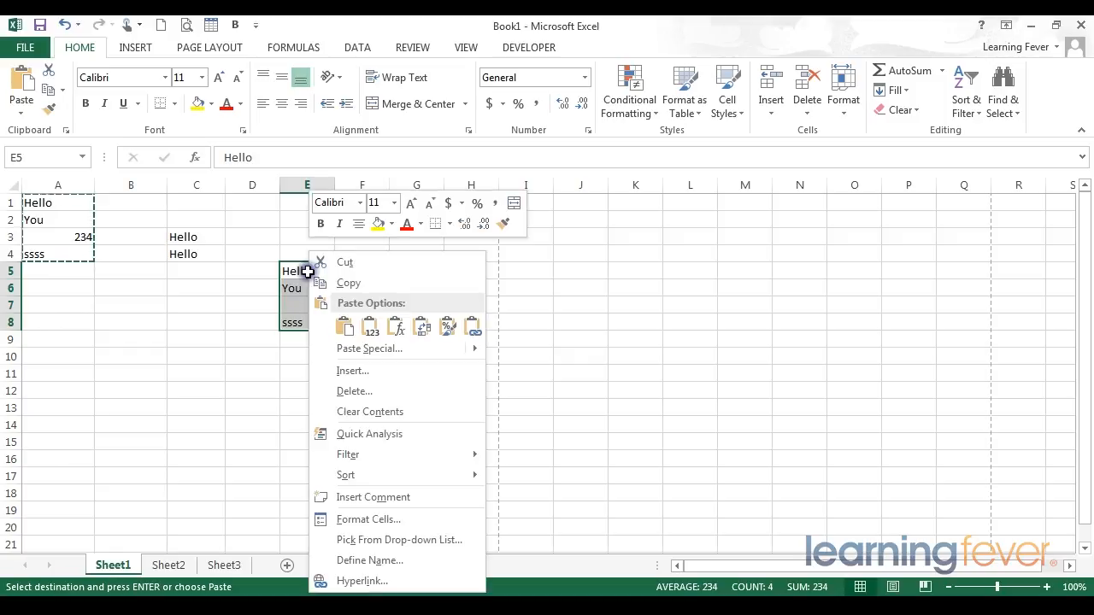
{"action": "left_click", "coordinate": [345, 329]}
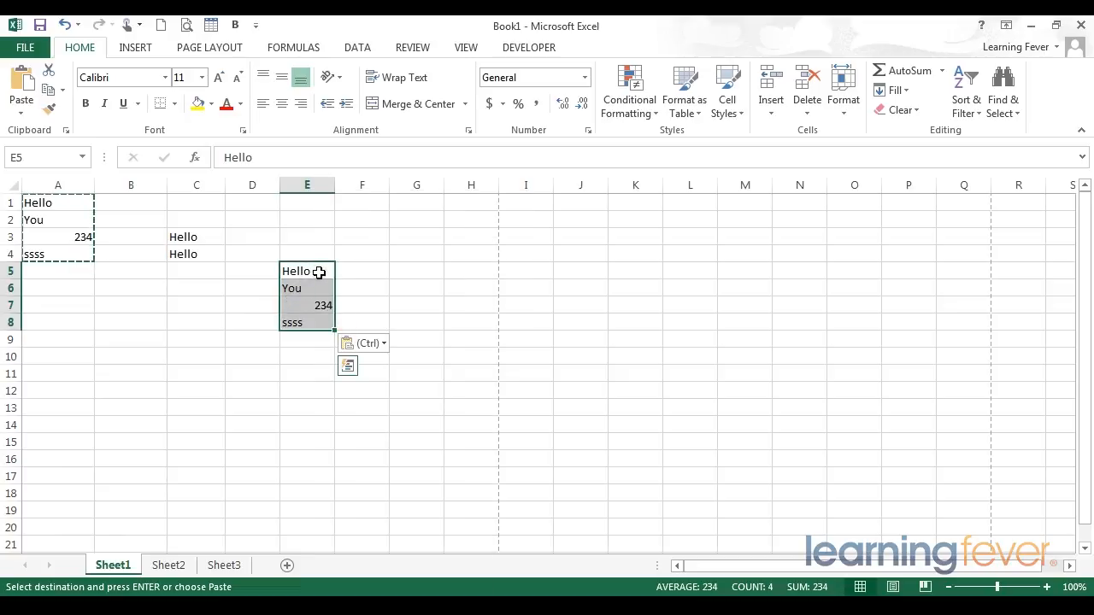
Paste the copied range A1:A4 four more times, starting at cells D5, F5, G5 and H5
{"action": "left_click", "coordinate": [249, 269]}
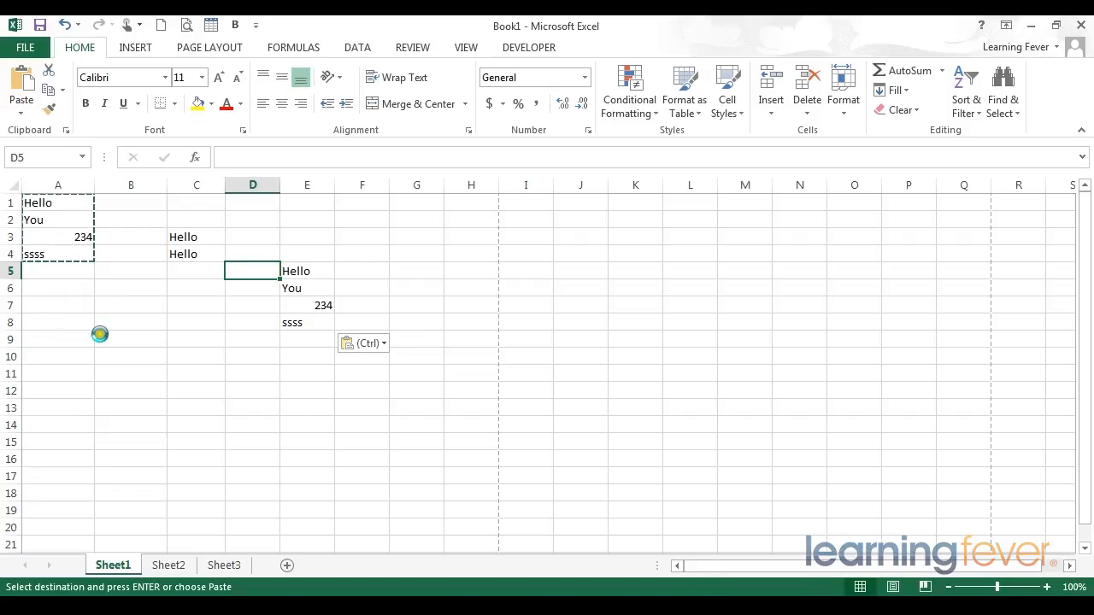
{"action": "key", "text": "ctrl+v"}
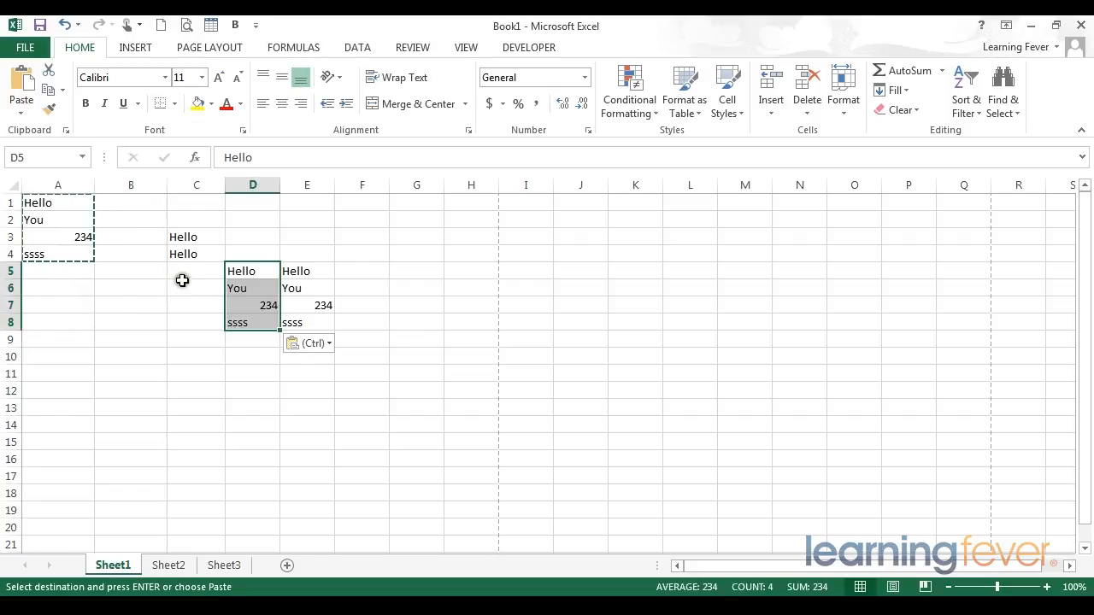
{"action": "left_click", "coordinate": [349, 272]}
{"action": "key", "text": "ctrl+v"}
{"action": "left_click", "coordinate": [414, 270]}
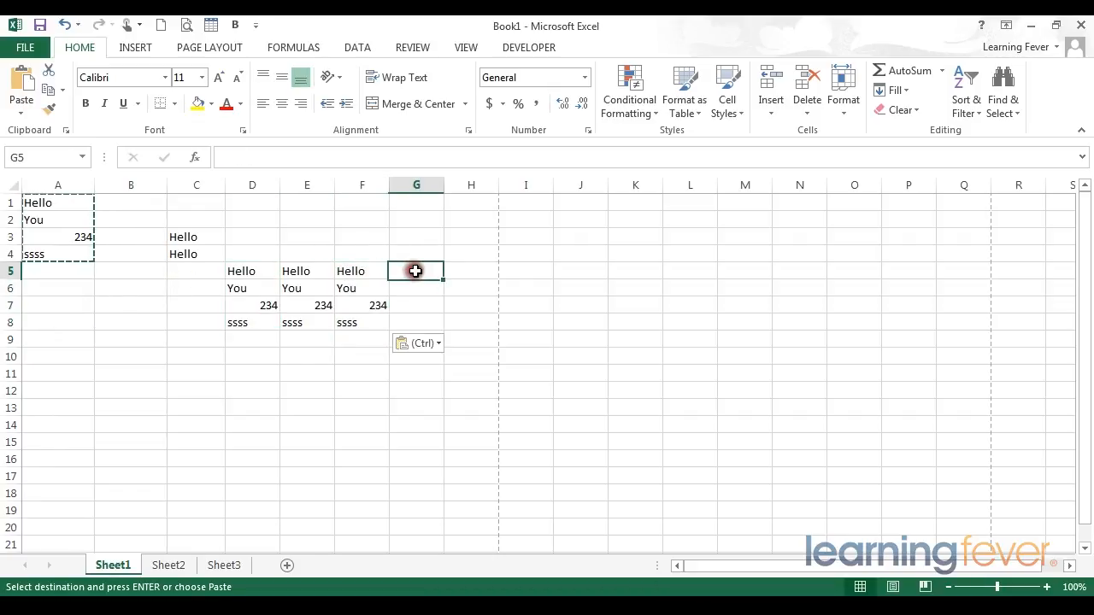
{"action": "key", "text": "ctrl+v"}
{"action": "left_click", "coordinate": [452, 270]}
{"action": "key", "text": "ctrl+v"}
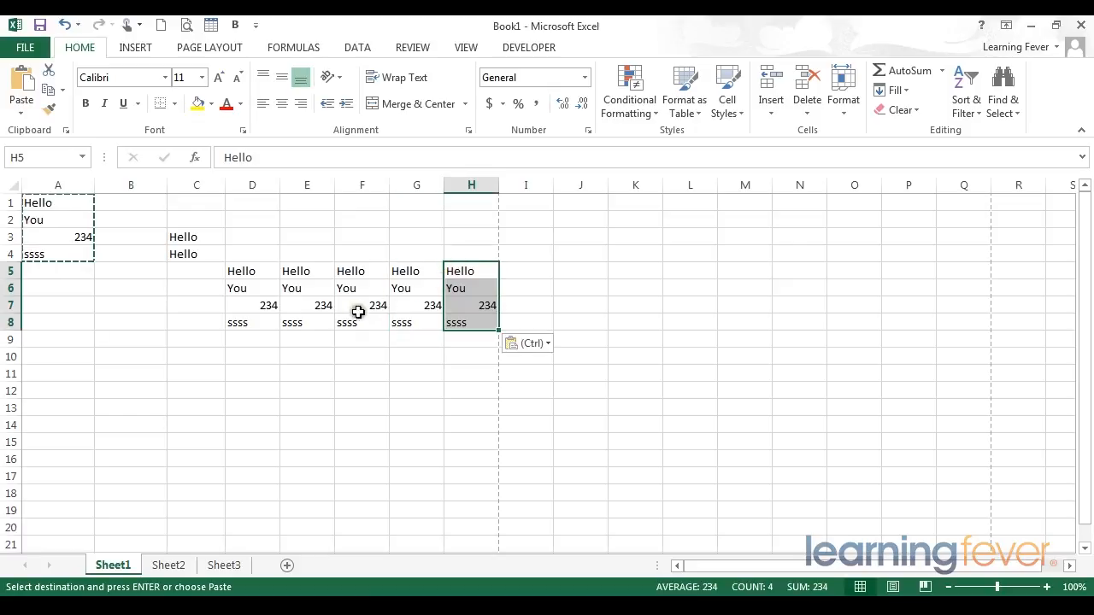
{"action": "left_click", "coordinate": [297, 356]}
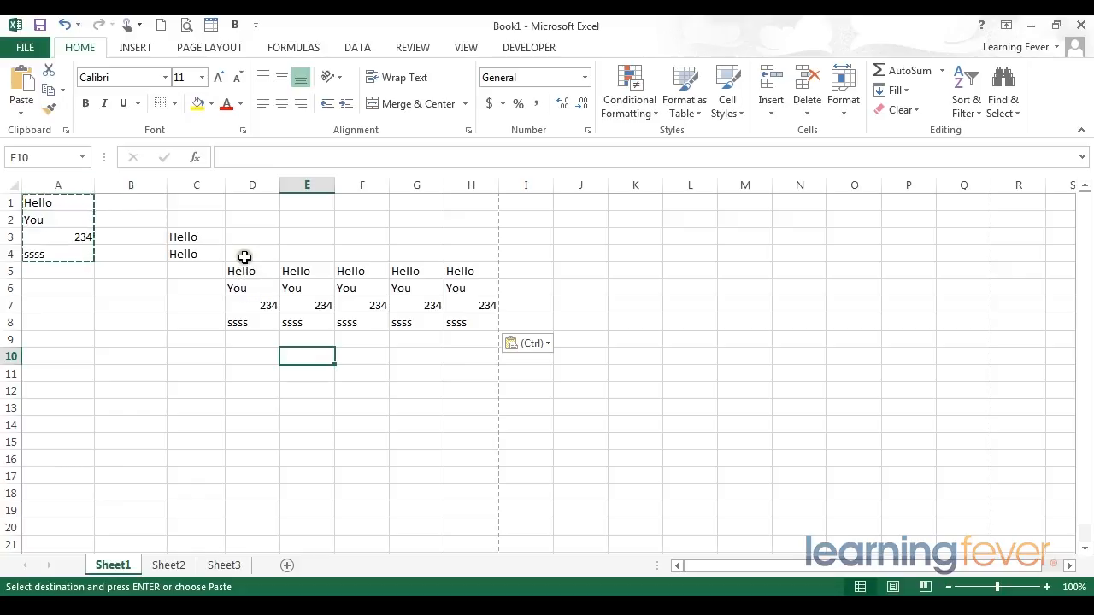
Paste the copied range A1:A4 with the standard Paste option starting at cell D10
{"action": "left_click_drag", "start_coordinate": [240, 272], "coordinate": [245, 322]}
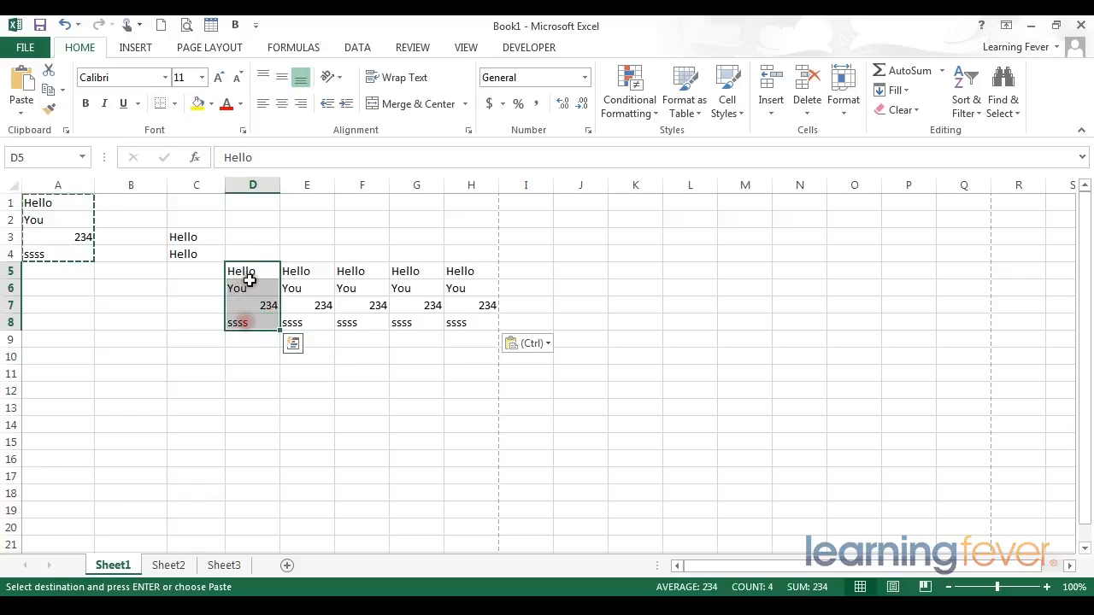
{"action": "left_click", "coordinate": [246, 272]}
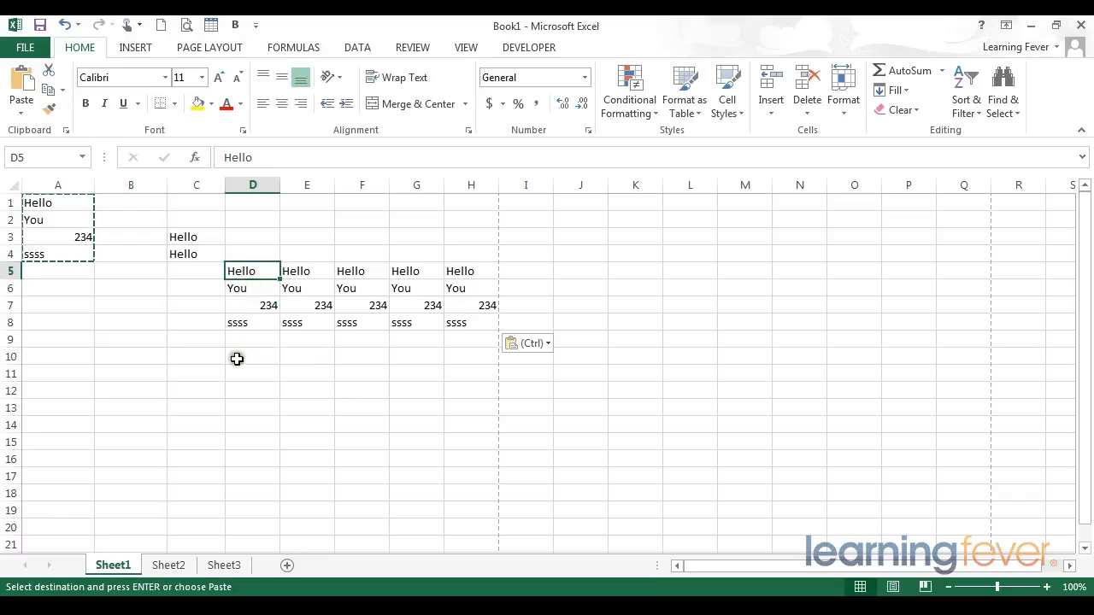
{"action": "left_click", "coordinate": [240, 358]}
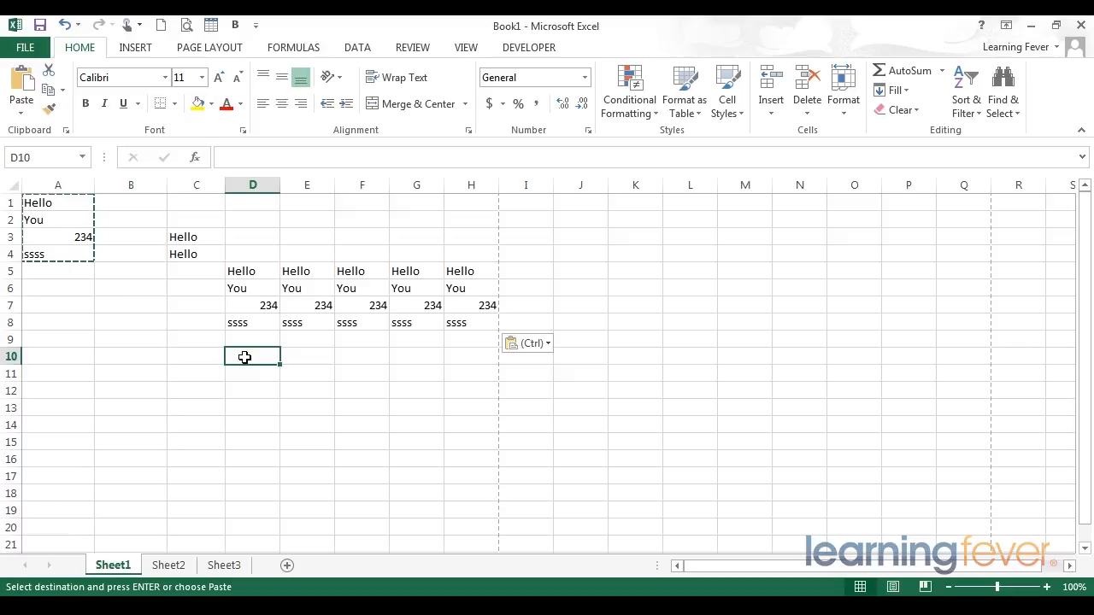
{"action": "right_click", "coordinate": [244, 357]}
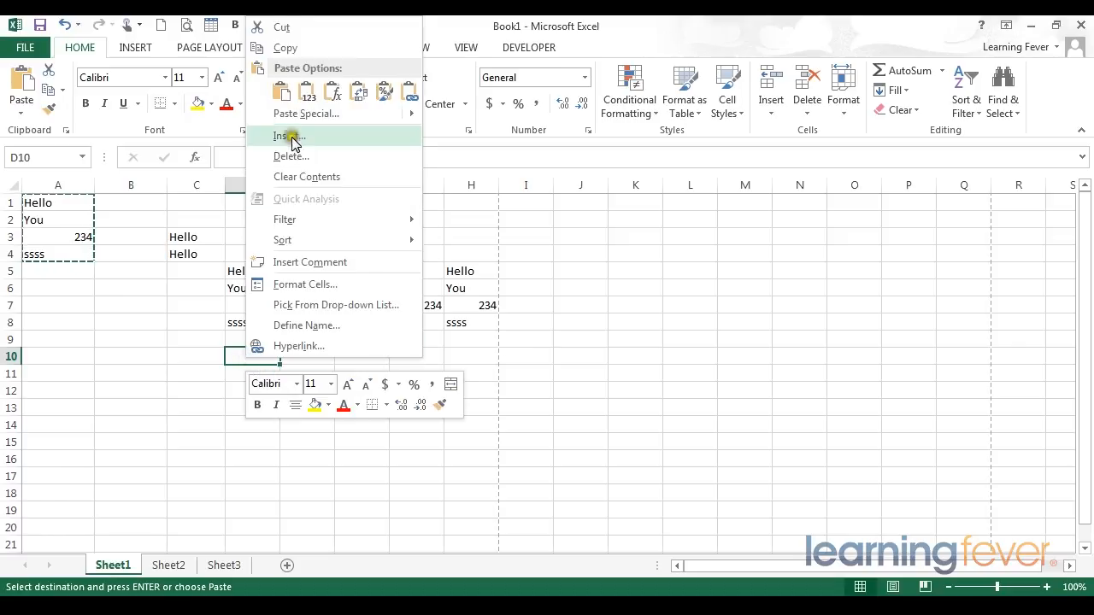
{"action": "left_click", "coordinate": [282, 100]}
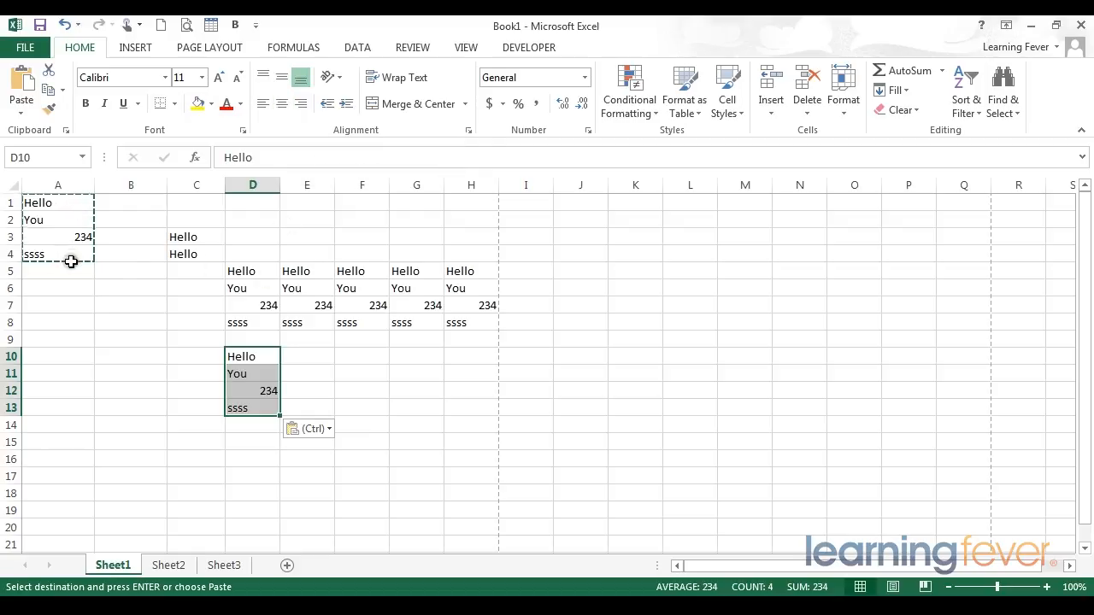
Fill the range D10:H17 with repeated copies of A1:A4 using the standard Paste option
{"action": "left_click", "coordinate": [241, 355]}
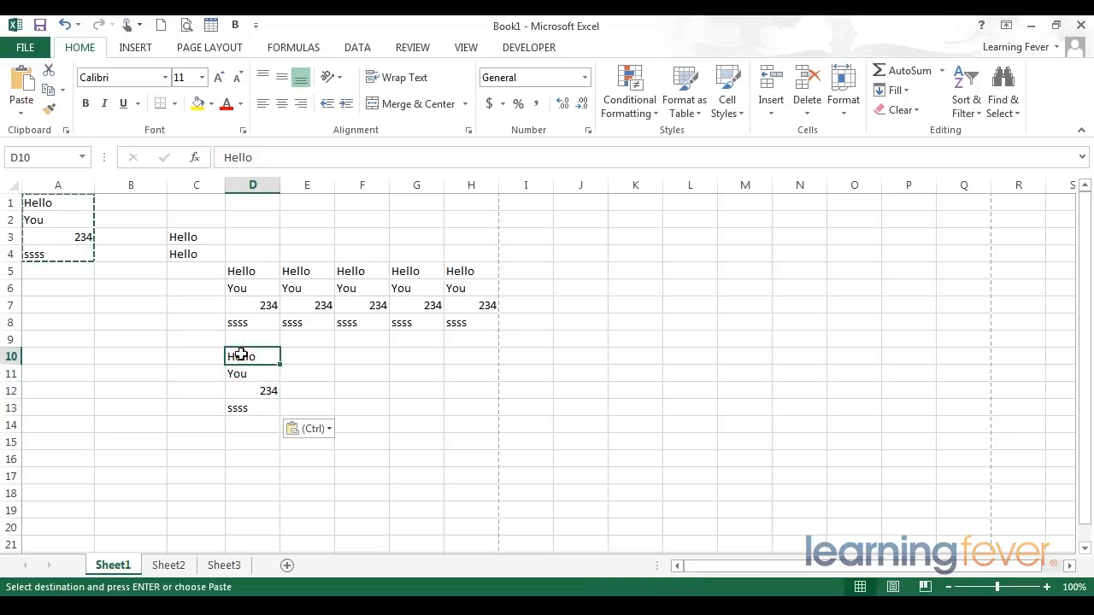
{"action": "left_click", "coordinate": [241, 355]}
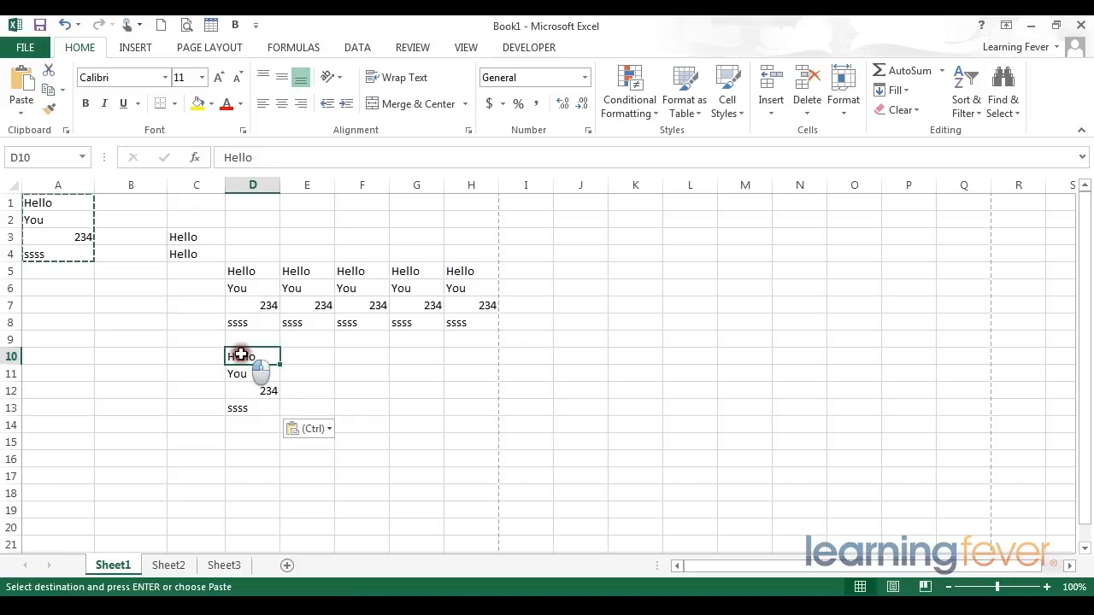
{"action": "left_click_drag", "start_coordinate": [241, 354], "coordinate": [470, 477]}
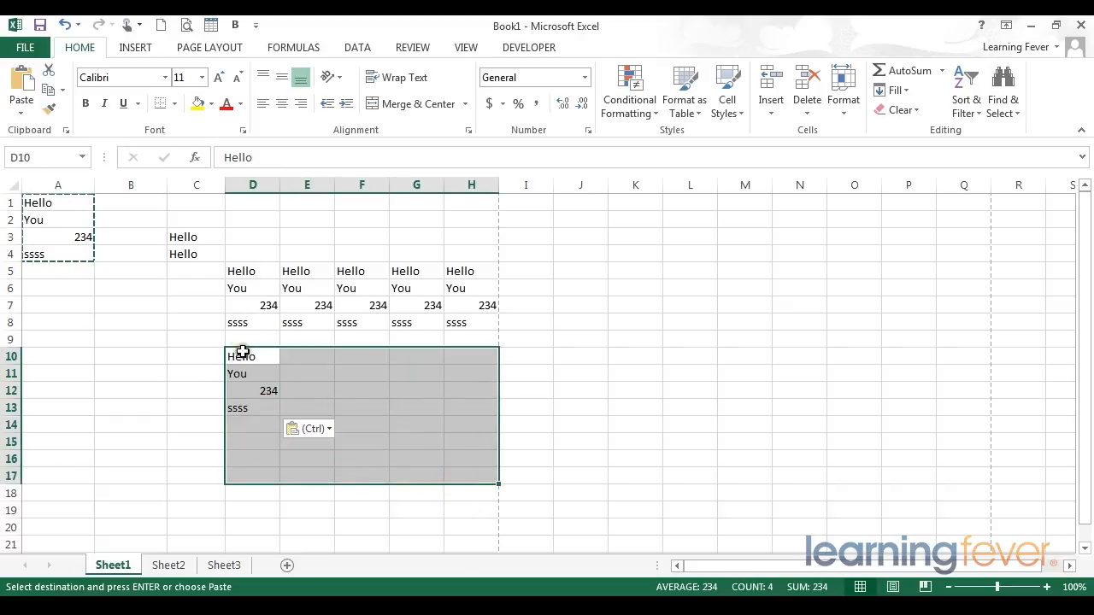
{"action": "right_click", "coordinate": [245, 356]}
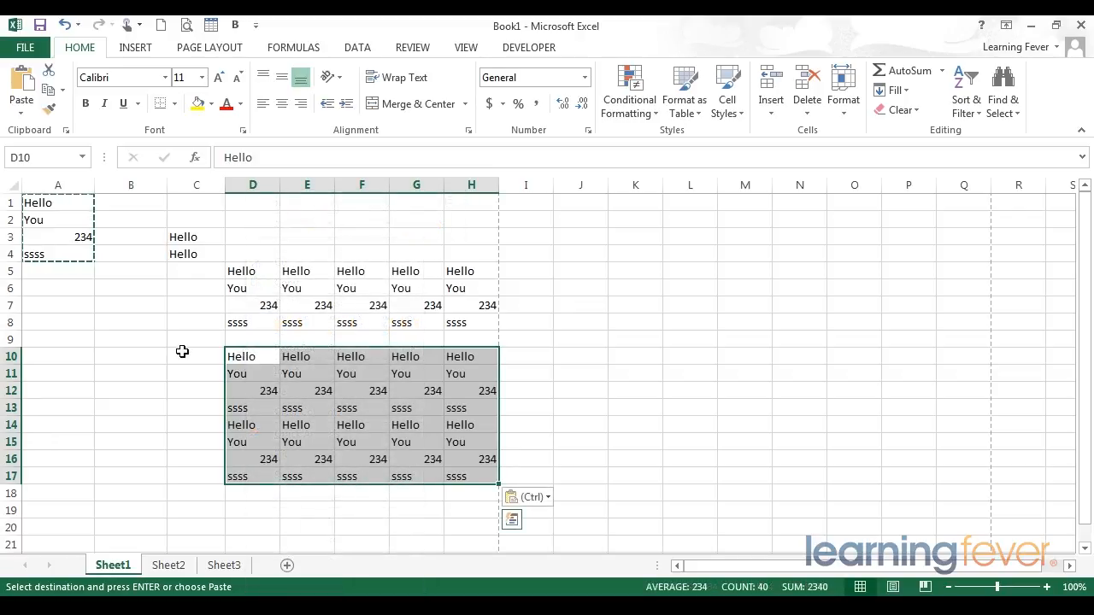
{"action": "right_click", "coordinate": [246, 356]}
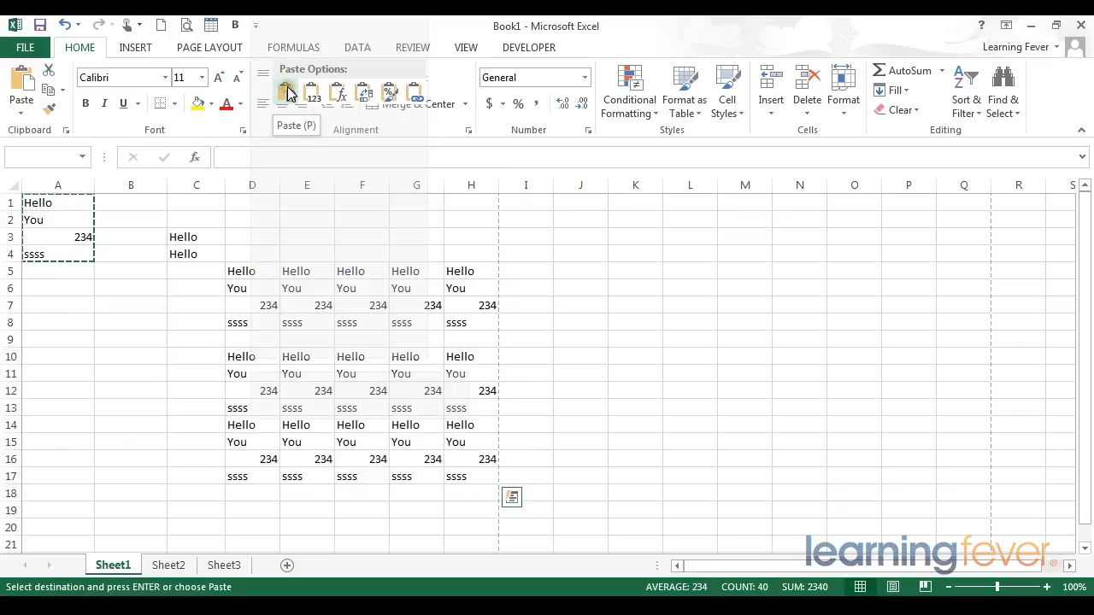
{"action": "left_click", "coordinate": [289, 92]}
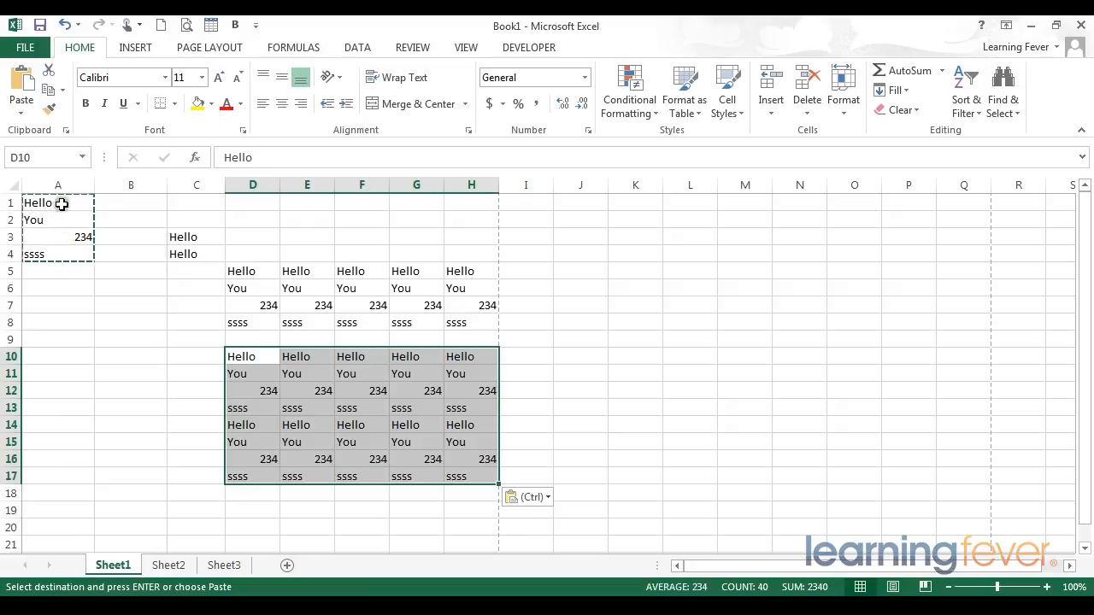
Examine how the copied four-cell block repeats down column D from row 10, and which larger range could take further copies
{"action": "left_click", "coordinate": [259, 356]}
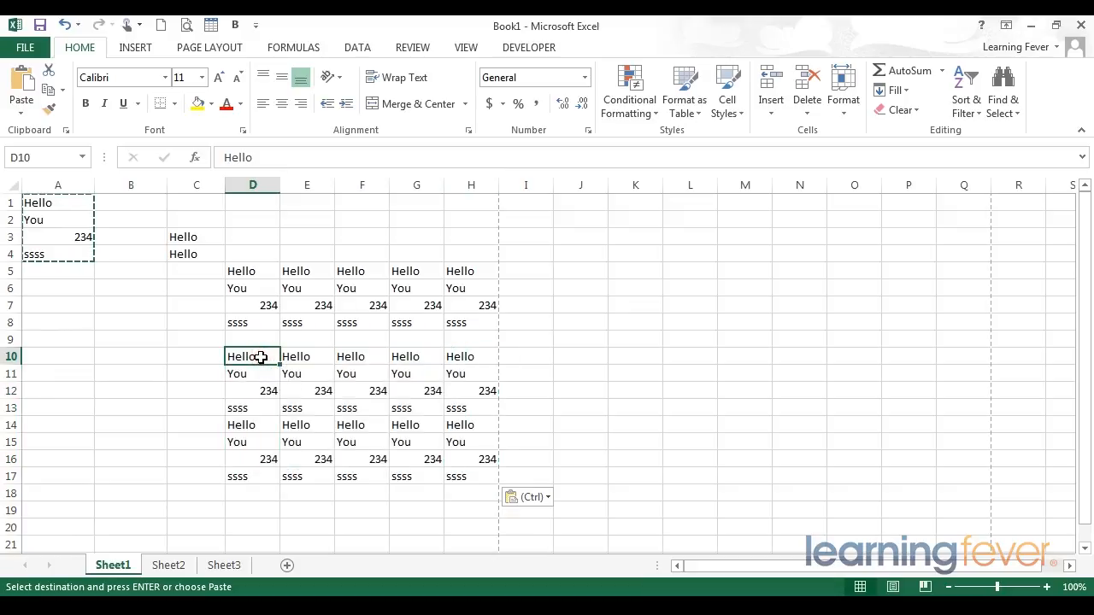
{"action": "left_click_drag", "start_coordinate": [258, 355], "coordinate": [259, 407]}
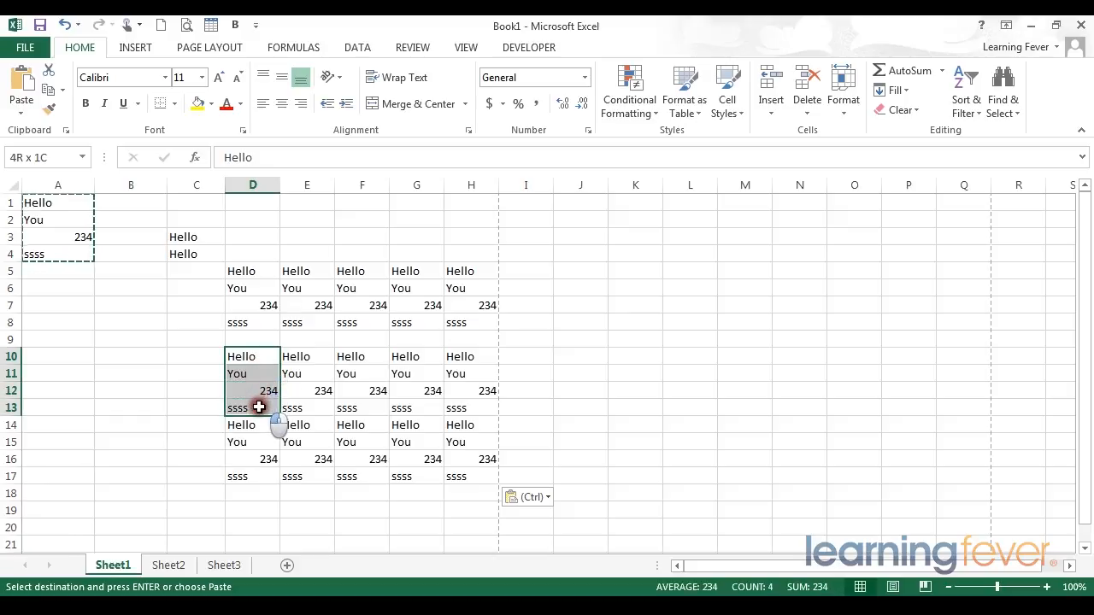
{"action": "left_click", "coordinate": [254, 423]}
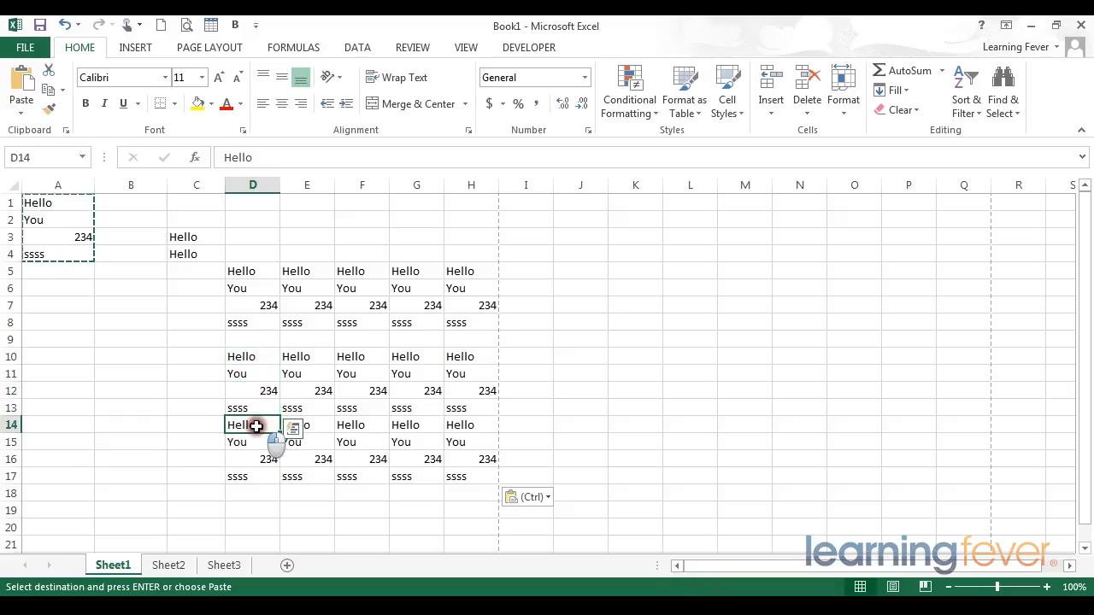
{"action": "left_click", "coordinate": [251, 442]}
{"action": "left_click", "coordinate": [248, 459]}
{"action": "left_click", "coordinate": [252, 478]}
{"action": "left_click", "coordinate": [251, 395]}
{"action": "left_click", "coordinate": [246, 359]}
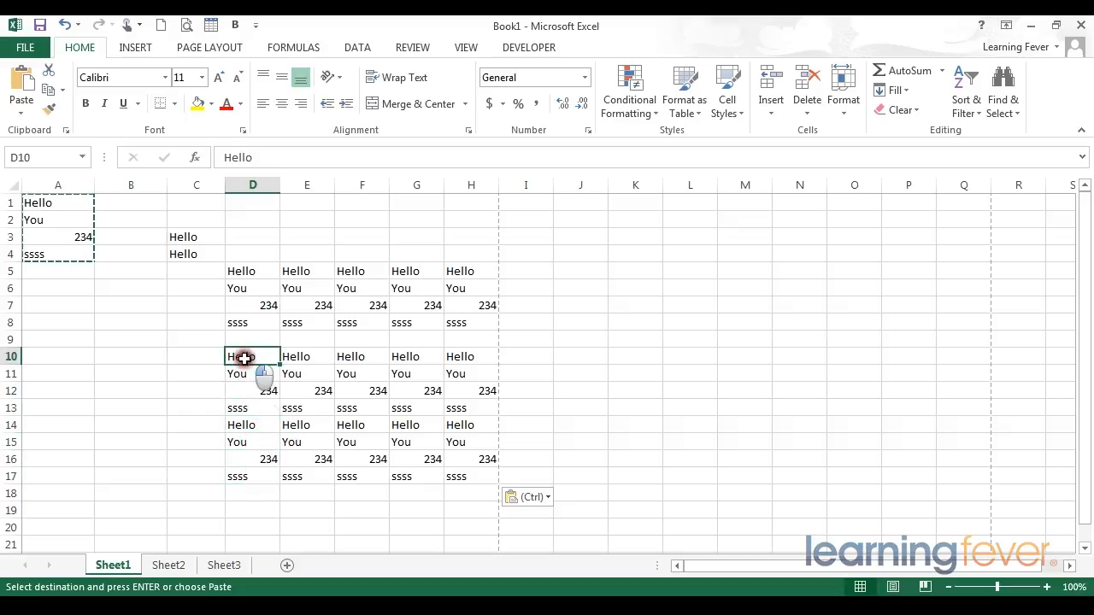
{"action": "left_click_drag", "start_coordinate": [252, 363], "coordinate": [782, 543]}
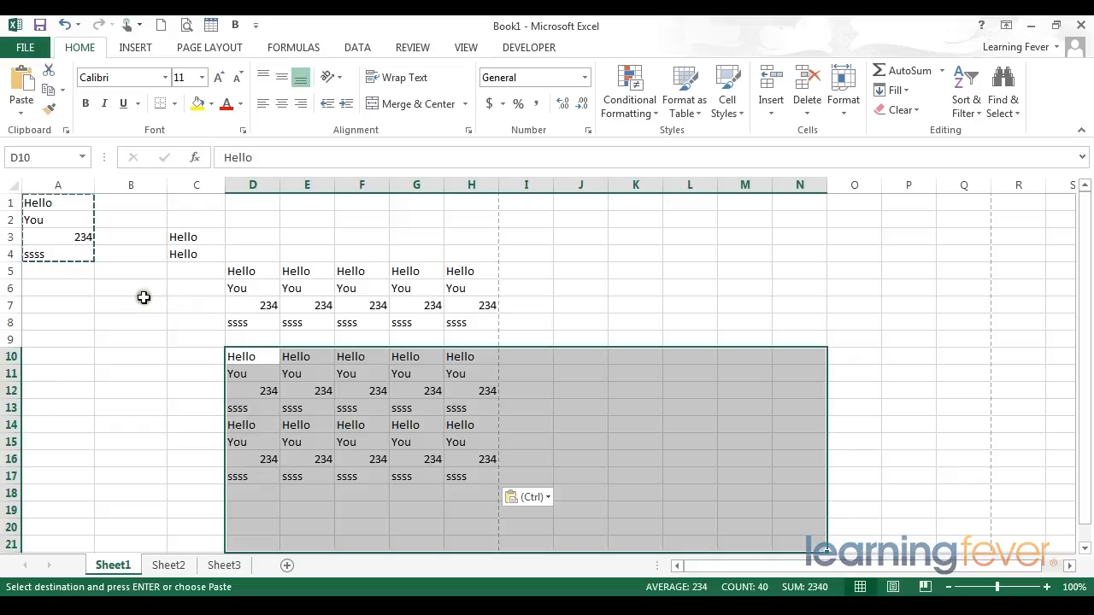
Cut the range A1:A4 and paste it starting at cell A8
{"action": "left_click", "coordinate": [85, 252]}
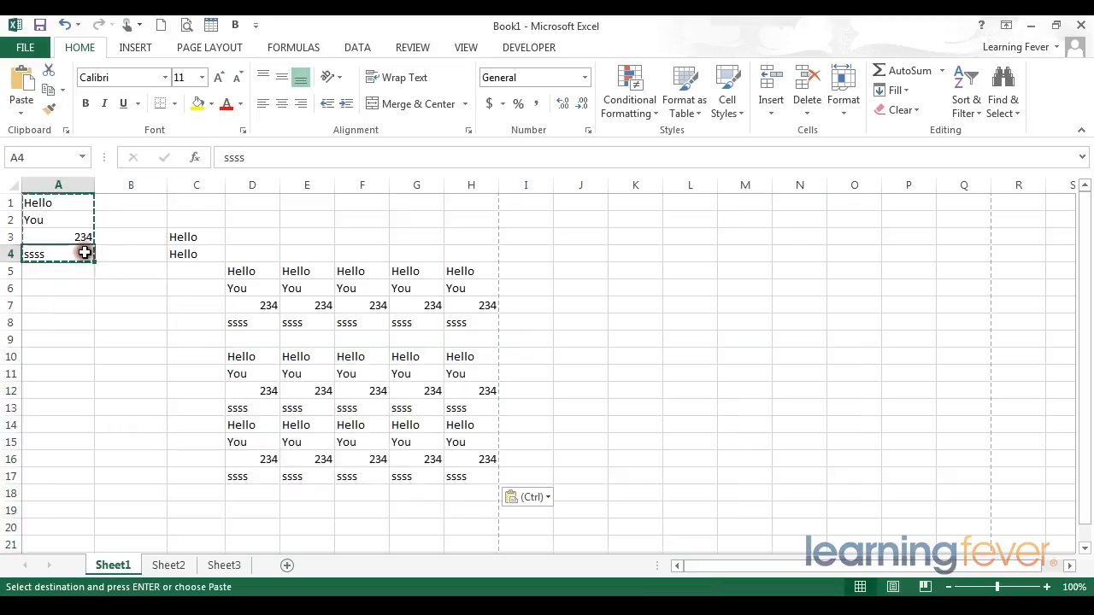
{"action": "left_click_drag", "start_coordinate": [84, 252], "coordinate": [42, 203]}
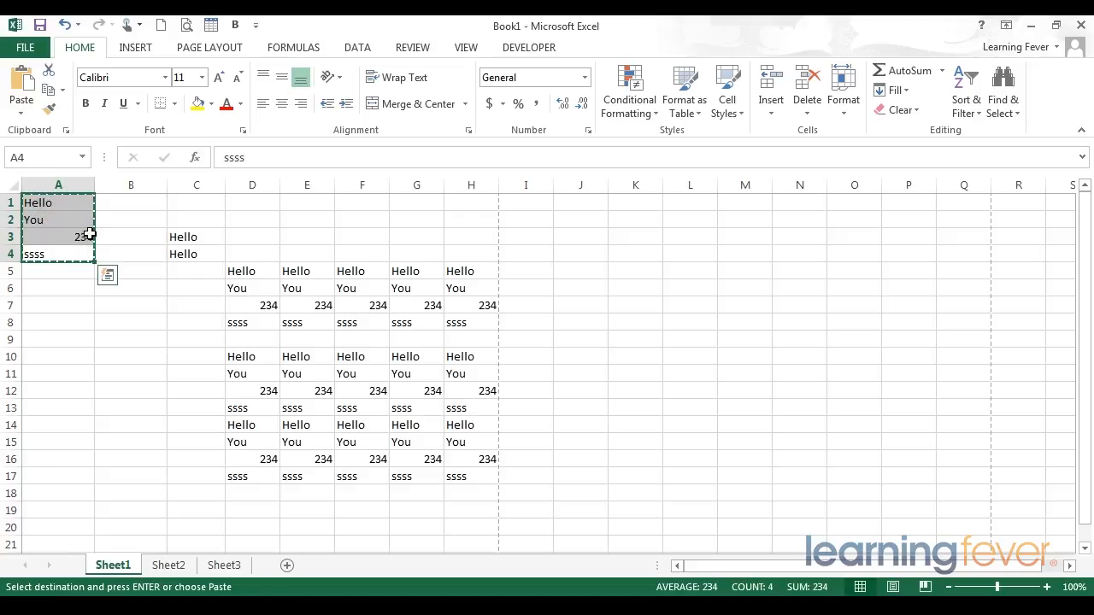
{"action": "right_click", "coordinate": [55, 205]}
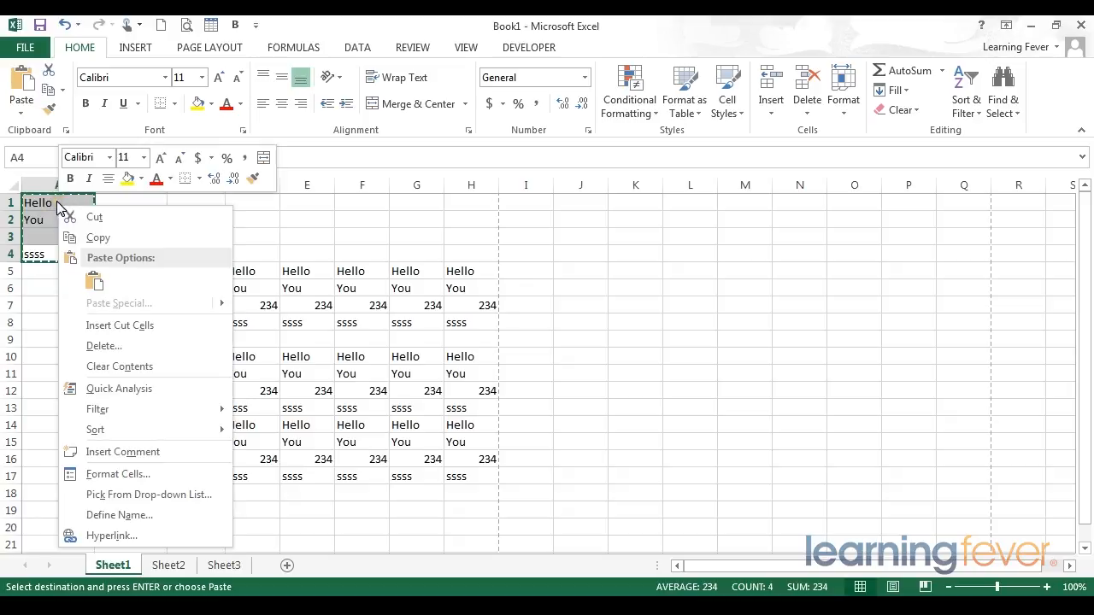
{"action": "left_click", "coordinate": [96, 217]}
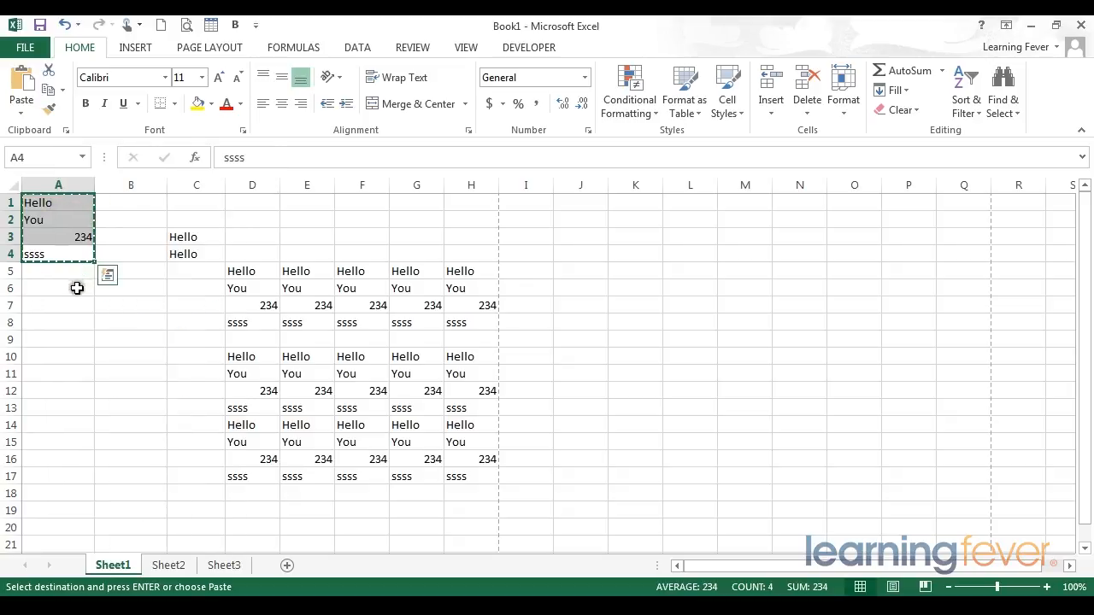
{"action": "left_click", "coordinate": [65, 319]}
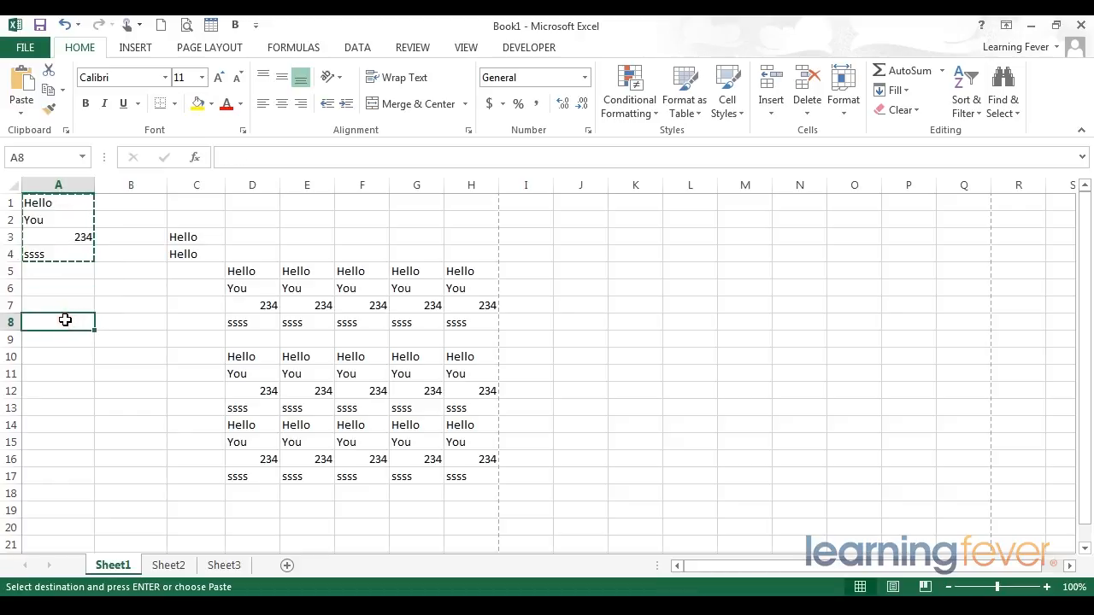
{"action": "right_click", "coordinate": [65, 320]}
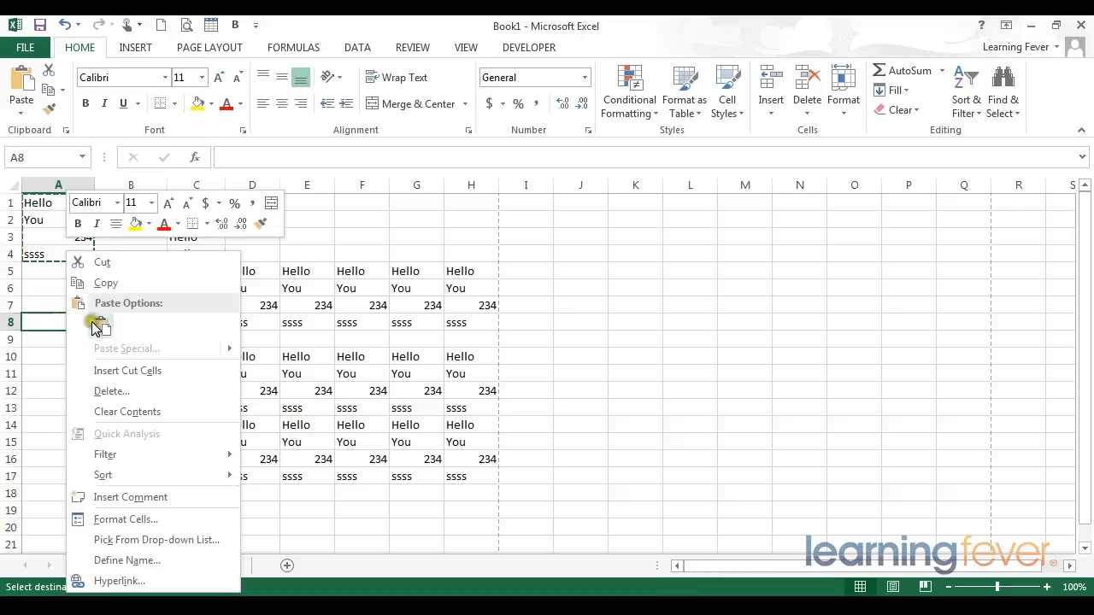
{"action": "left_click", "coordinate": [101, 326]}
{"action": "left_click_drag", "start_coordinate": [80, 322], "coordinate": [81, 373]}
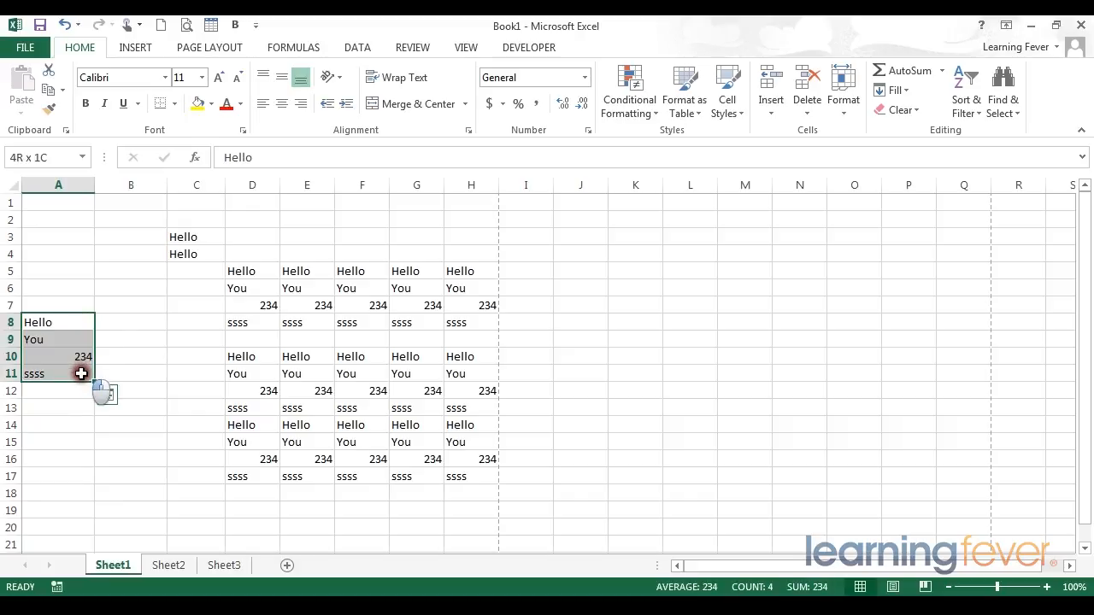
{"action": "left_click_drag", "start_coordinate": [63, 201], "coordinate": [64, 252]}
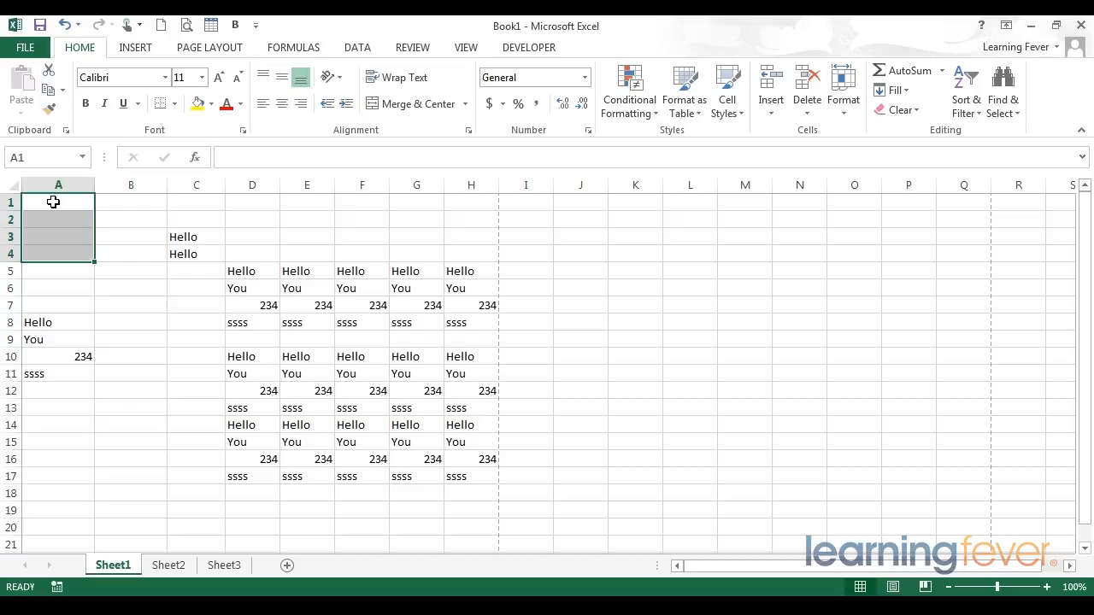
Show the Clipboard item list and collect copies of cell C3 and the range D5:D8 in it
{"action": "left_click", "coordinate": [67, 135]}
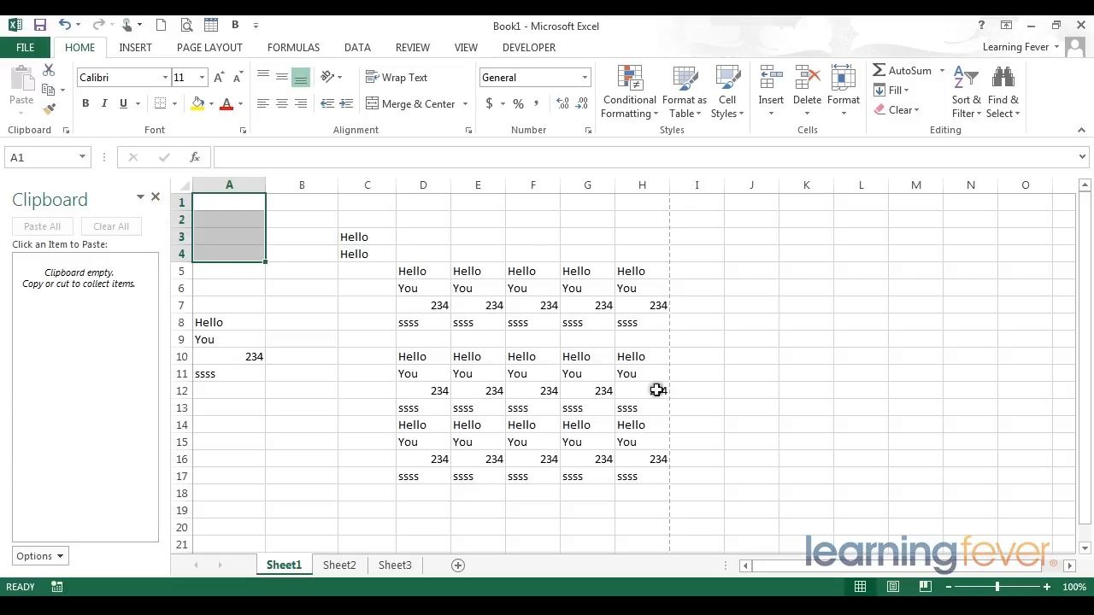
{"action": "left_click", "coordinate": [357, 237]}
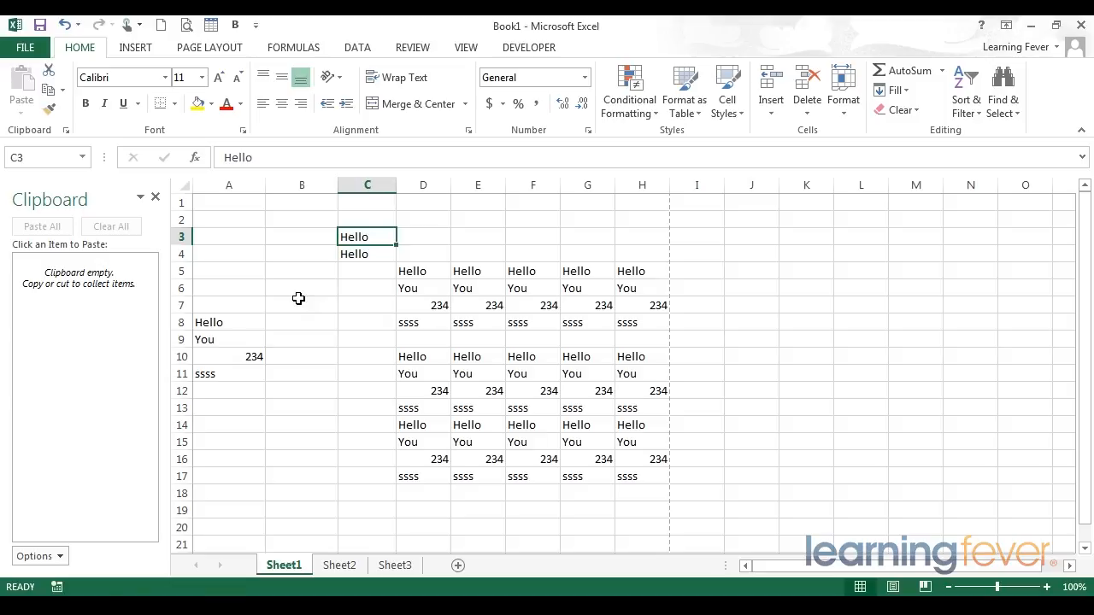
{"action": "key", "text": "ctrl+c"}
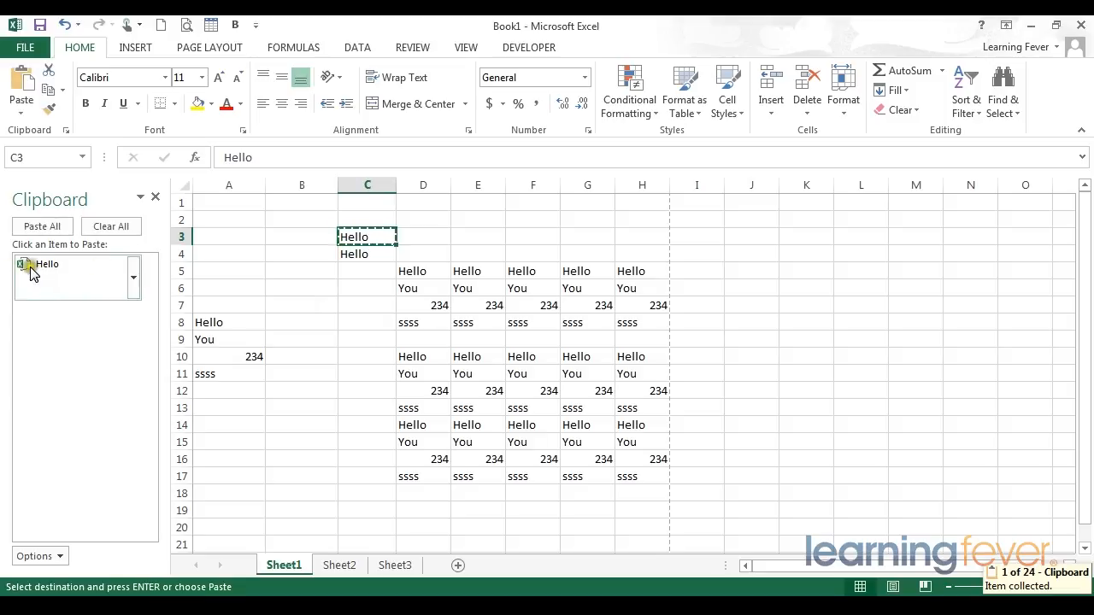
{"action": "left_click_drag", "start_coordinate": [399, 277], "coordinate": [415, 322]}
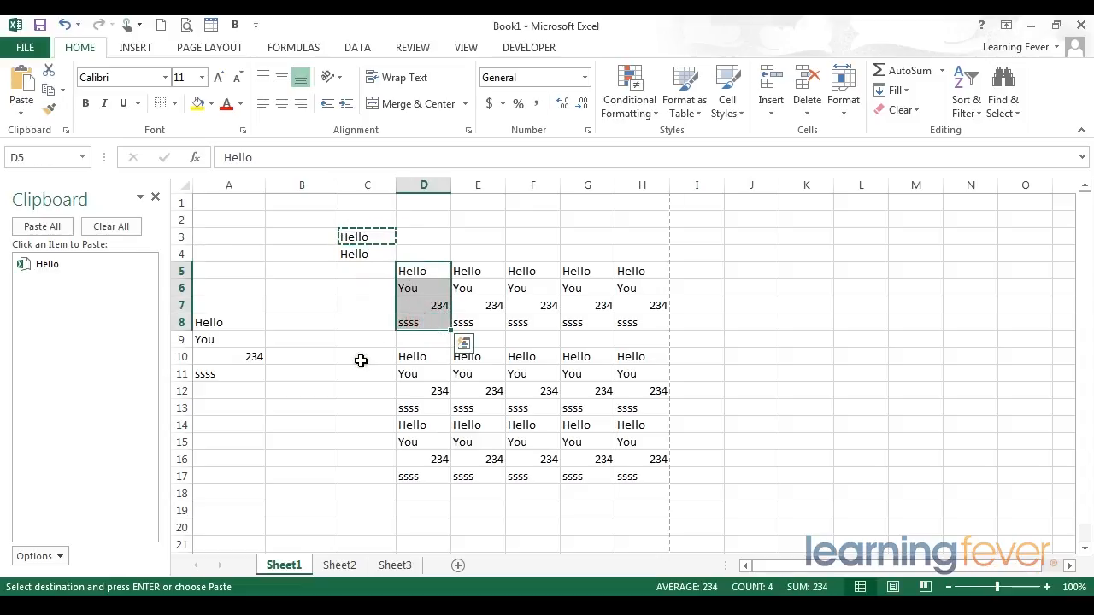
{"action": "key", "text": "ctrl+c"}
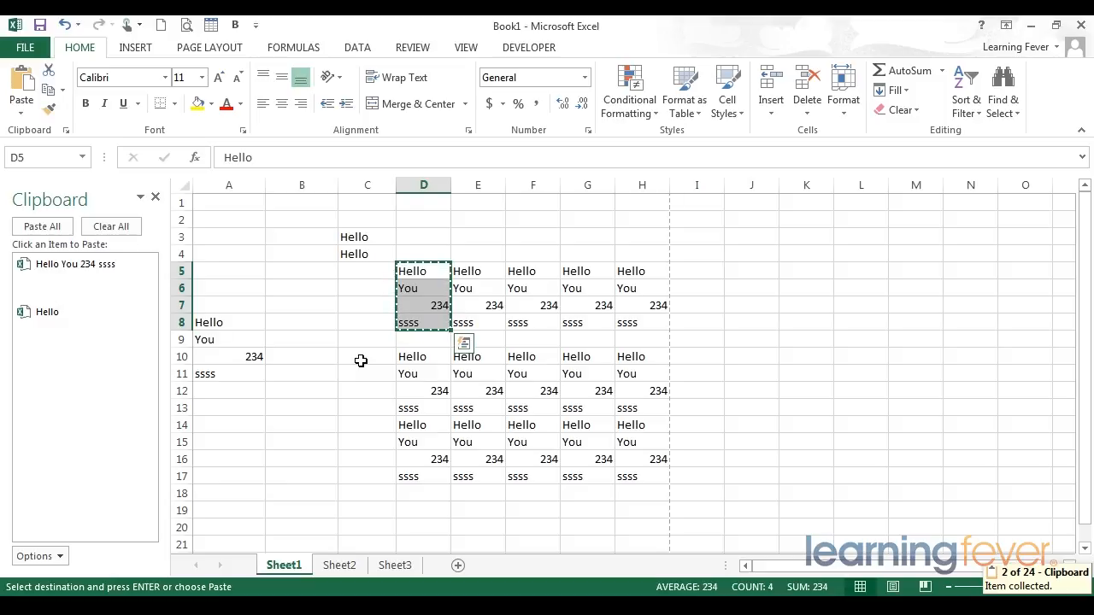
Enter yyyy in each of the cells B8, B9 and B10
{"action": "left_click", "coordinate": [294, 325]}
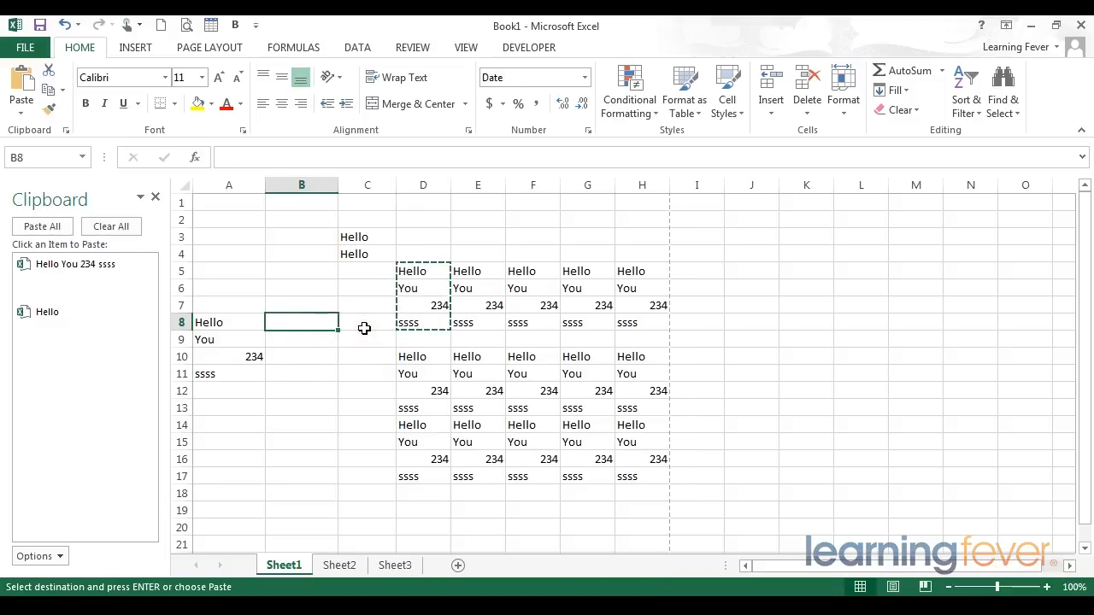
{"action": "type", "text": "yyyy"}
{"action": "key", "text": "Return"}
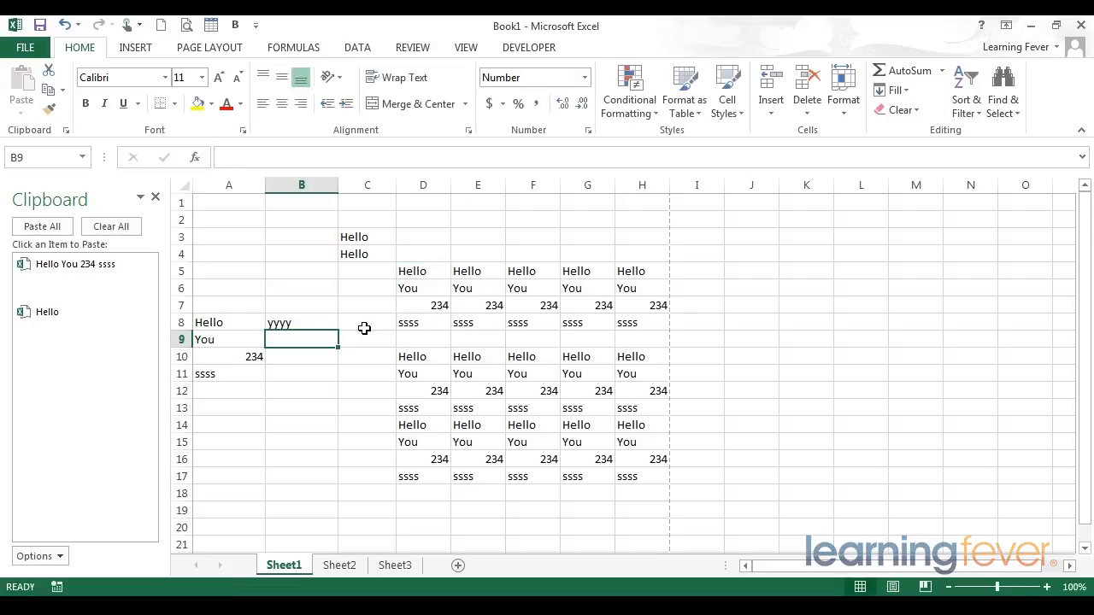
{"action": "type", "text": "yyyy"}
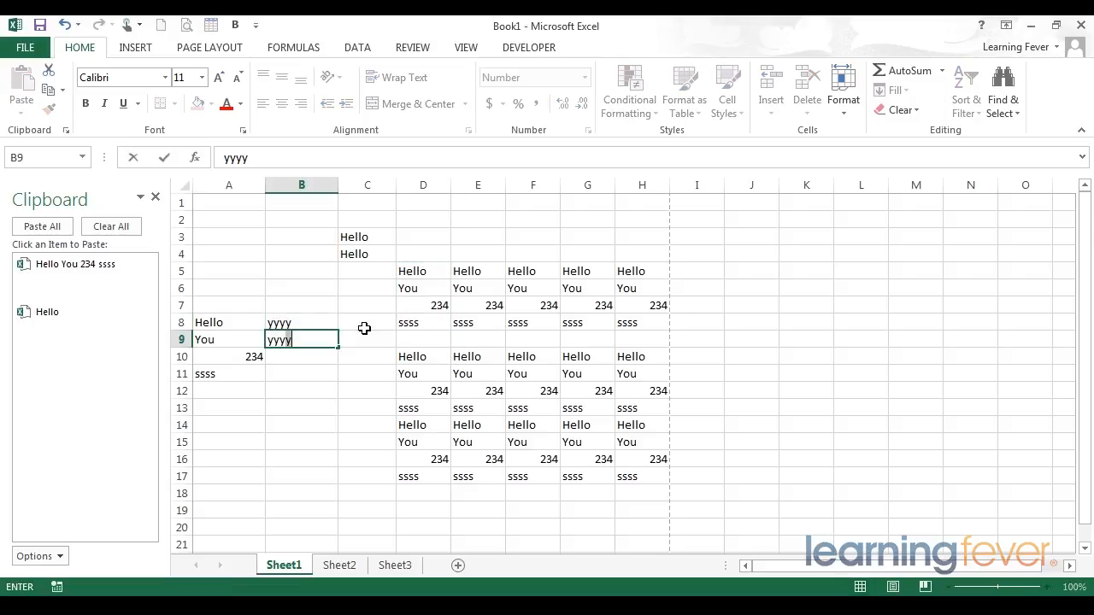
{"action": "key", "text": "Return"}
{"action": "type", "text": "yyyy"}
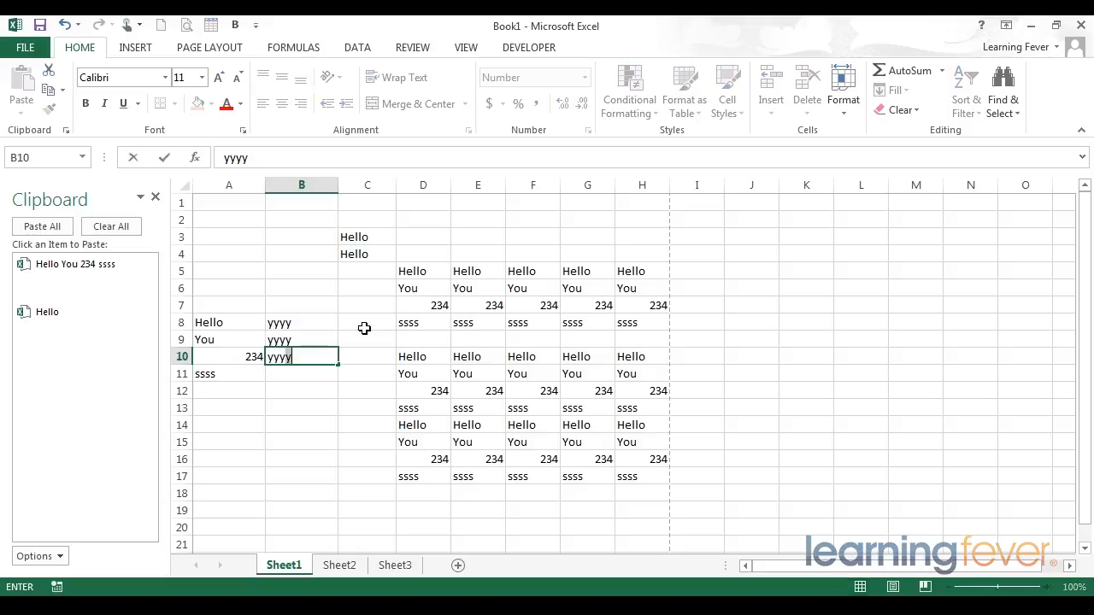
{"action": "key", "text": "Return"}
Copy the range B8:B10 so it is added to the Clipboard item list
{"action": "key", "text": "Up"}
{"action": "key", "text": "Up"}
{"action": "key", "text": "Up"}
{"action": "key", "text": "shift+Up"}
{"action": "key", "text": "shift+Down"}
{"action": "key", "text": "shift+Down"}
{"action": "key", "text": "shift+Down"}
{"action": "key", "text": "shift+Down"}
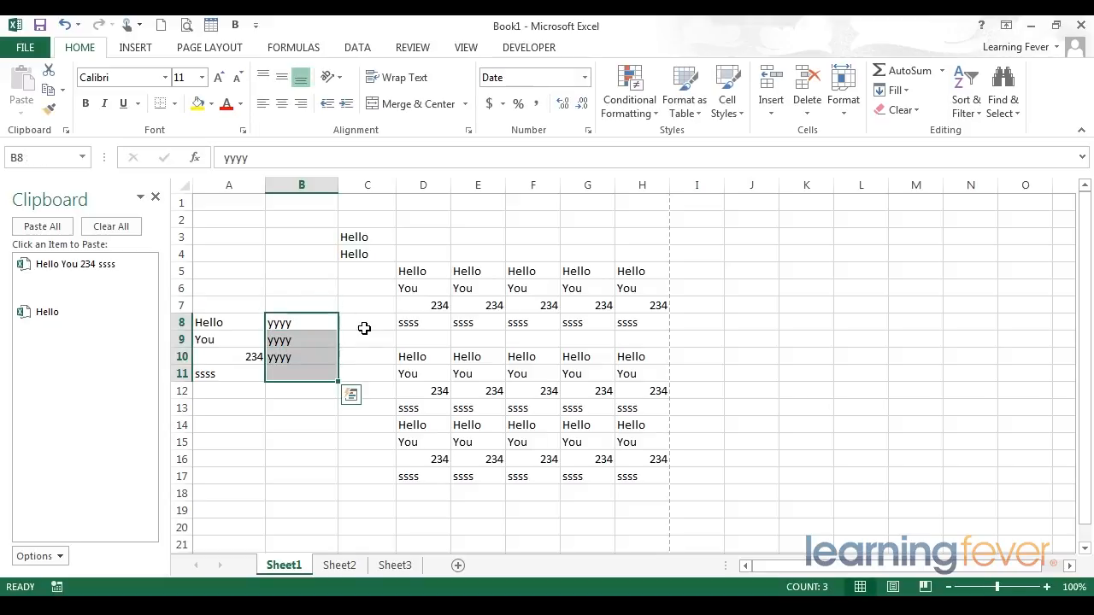
{"action": "key", "text": "shift+Up"}
{"action": "right_click", "coordinate": [303, 330]}
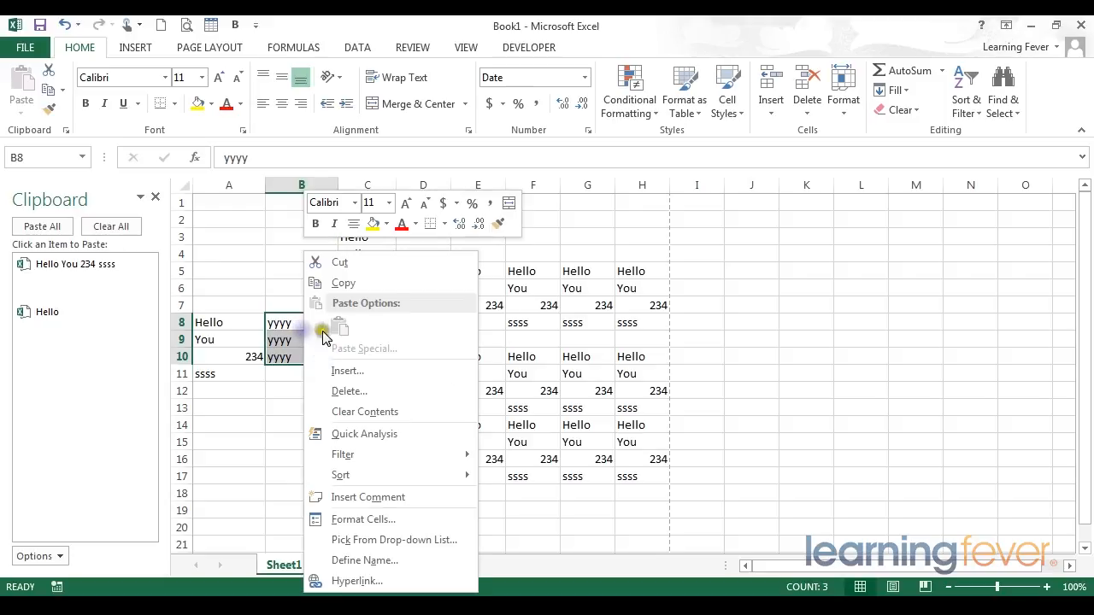
{"action": "left_click", "coordinate": [343, 282]}
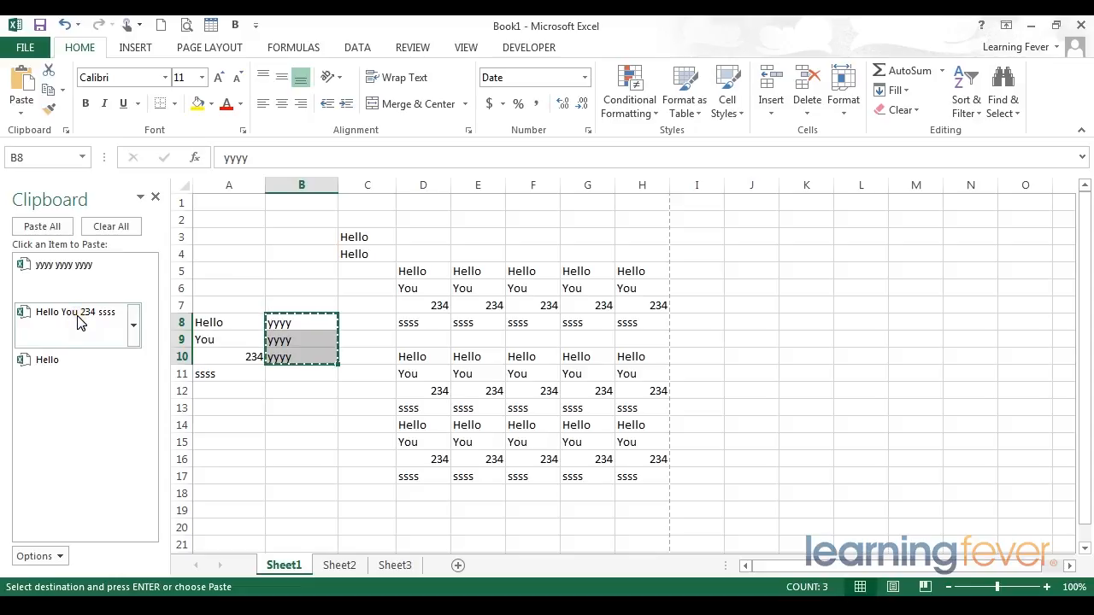
Paste the single-cell Hello item from the Clipboard list into cell B13
{"action": "left_click", "coordinate": [69, 286]}
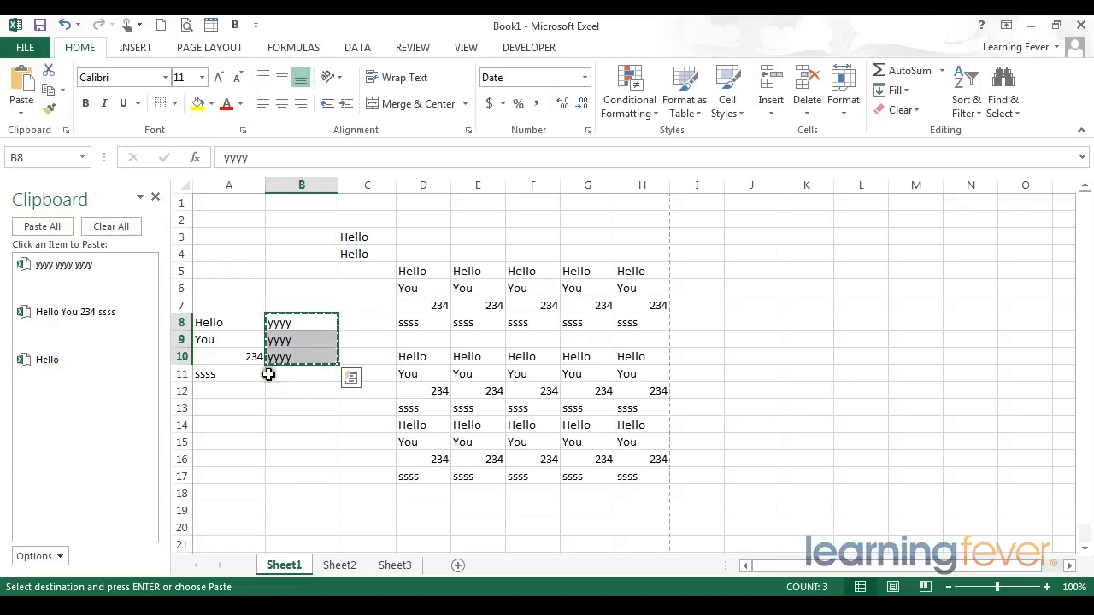
{"action": "left_click", "coordinate": [279, 412]}
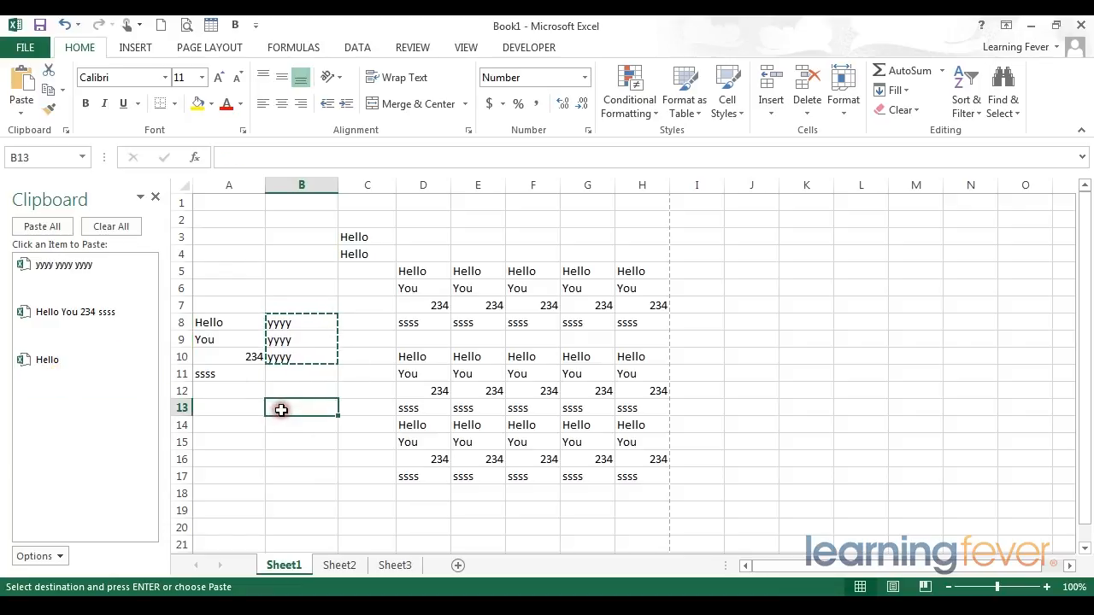
{"action": "left_click", "coordinate": [67, 365]}
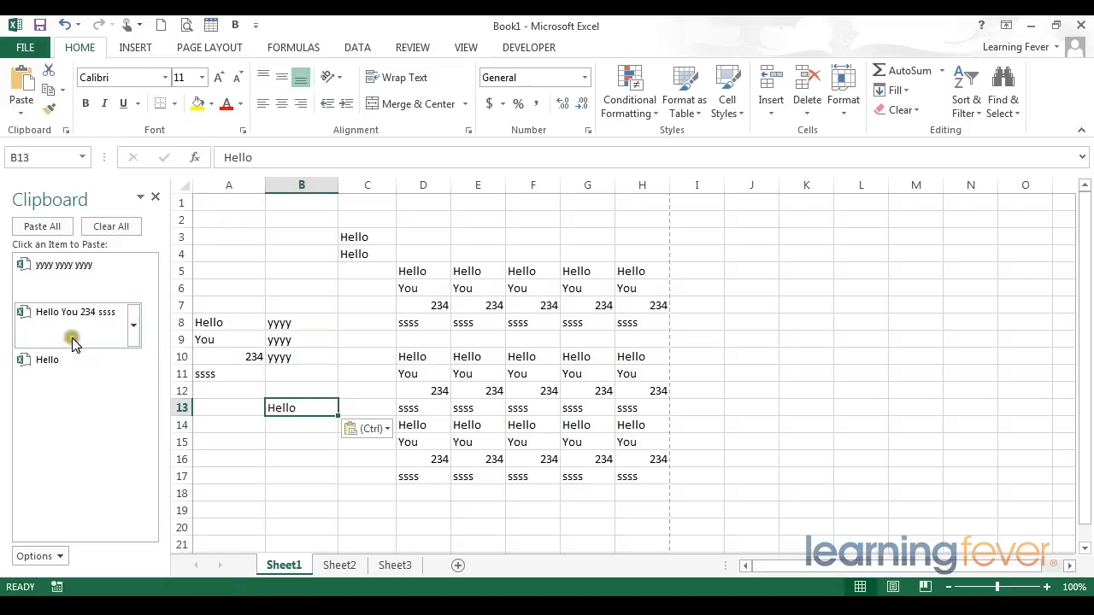
Paste the yyyy yyyy yyyy item from the Clipboard list starting at cell A3, and clear all collected items from the list
{"action": "left_click", "coordinate": [239, 237]}
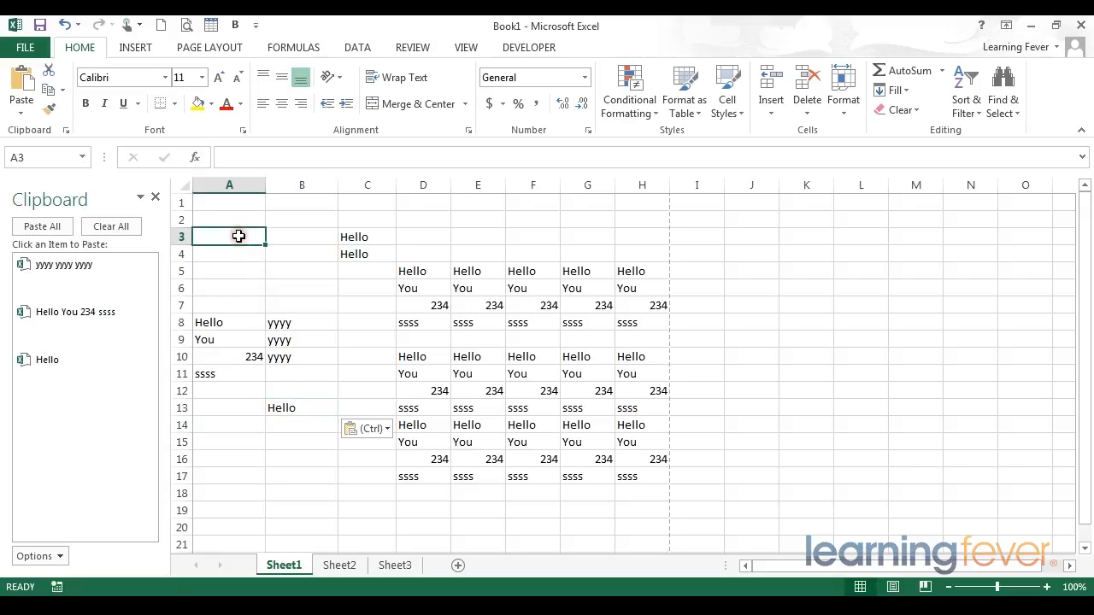
{"action": "left_click", "coordinate": [64, 265]}
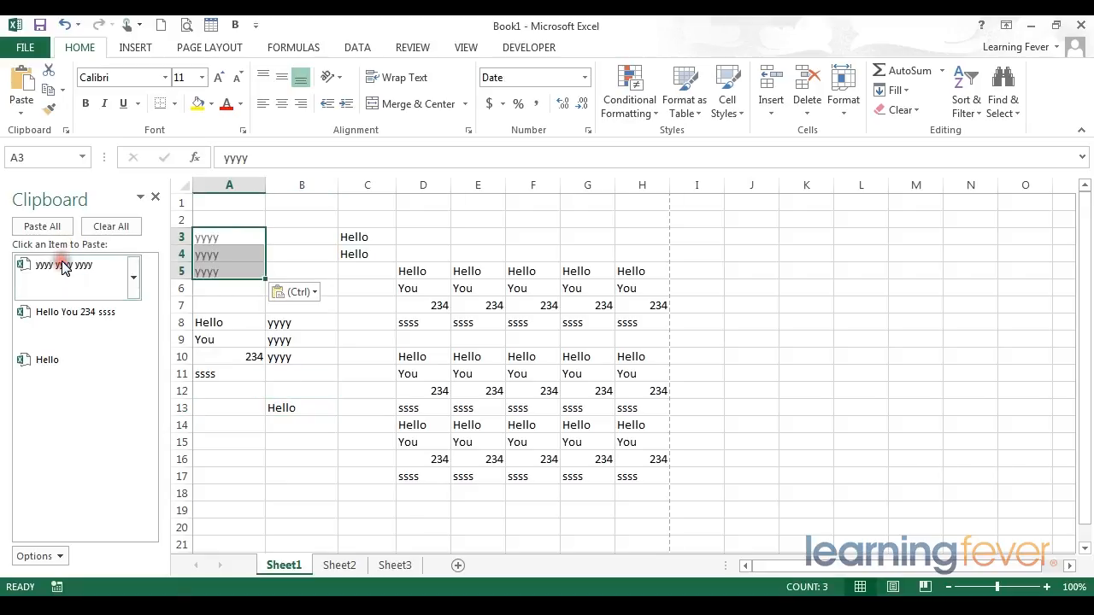
{"action": "left_click", "coordinate": [66, 273]}
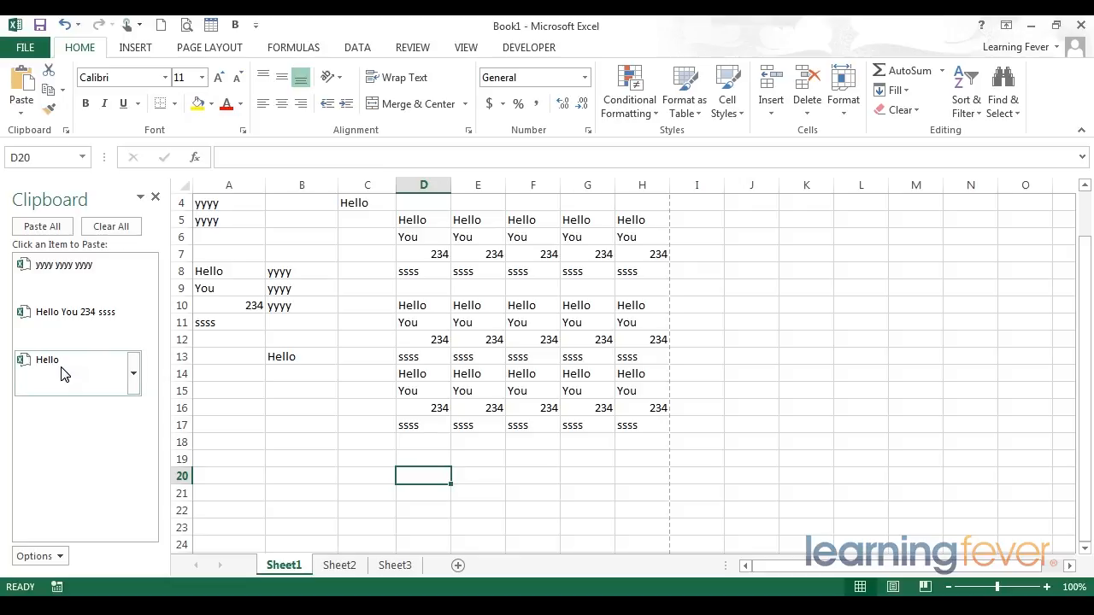
{"action": "left_click", "coordinate": [111, 225]}
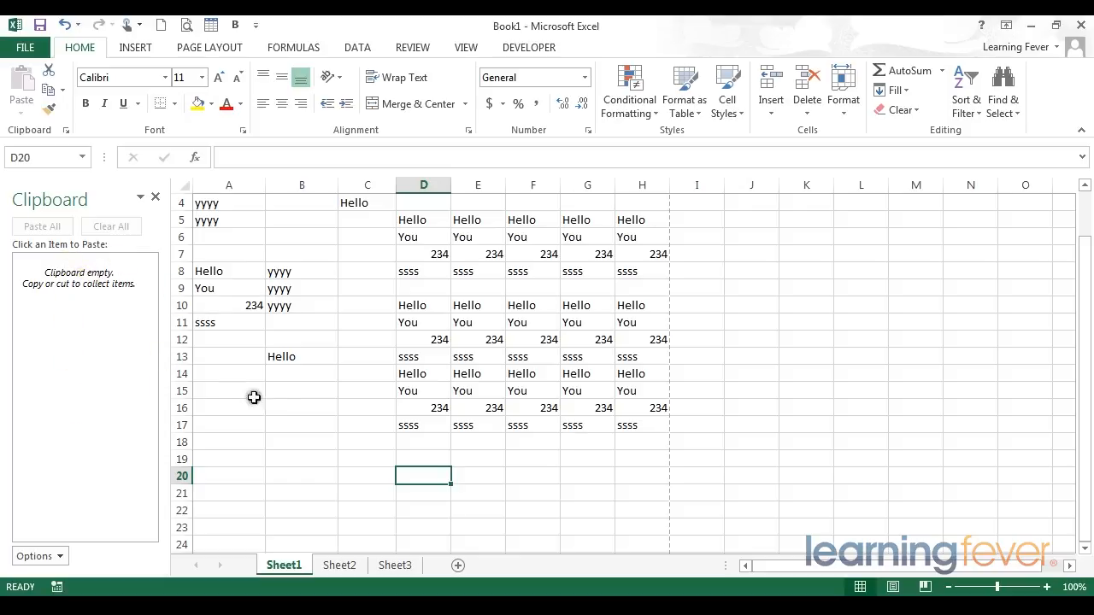
{"action": "left_click", "coordinate": [304, 394]}
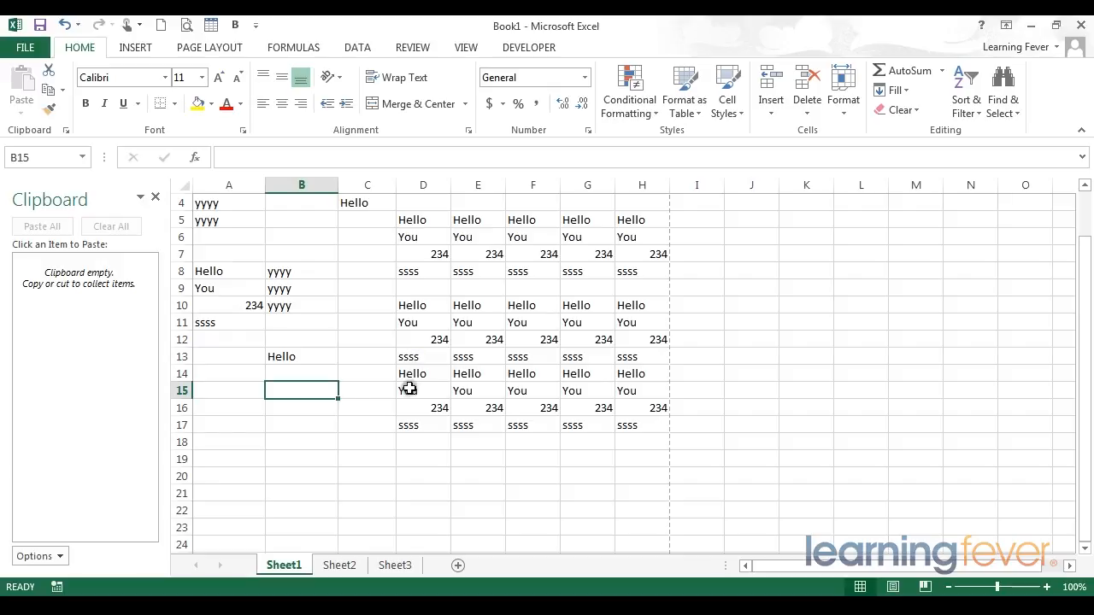
Move the range B8:B10 directly on the sheet to B16:B18, without cut and paste
{"action": "left_click_drag", "start_coordinate": [297, 274], "coordinate": [299, 302]}
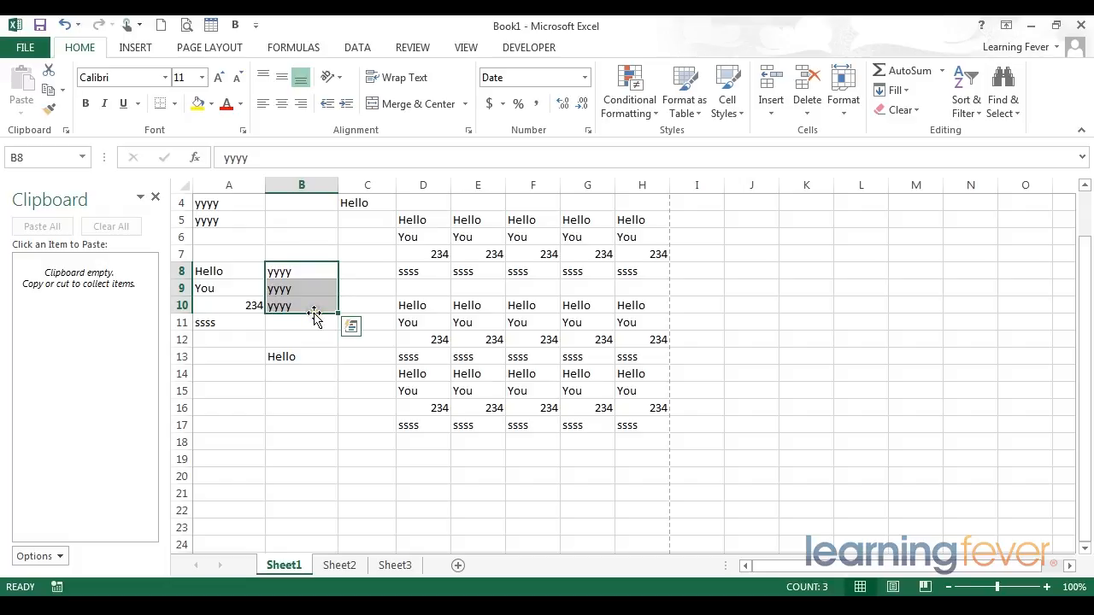
{"action": "left_click_drag", "start_coordinate": [314, 316], "coordinate": [314, 314]}
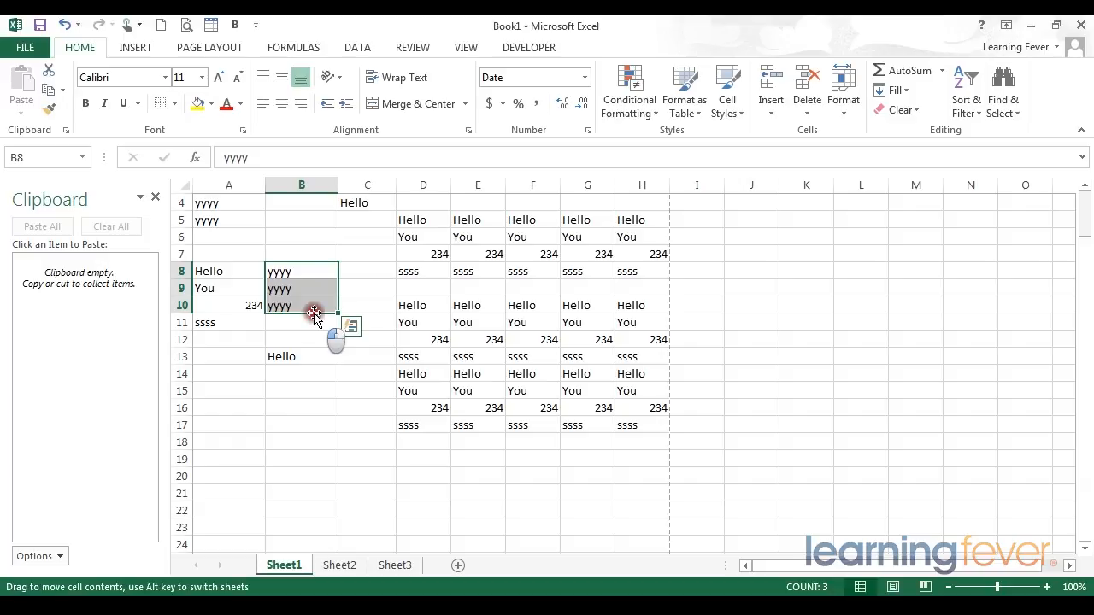
{"action": "left_click_drag", "start_coordinate": [314, 313], "coordinate": [319, 441]}
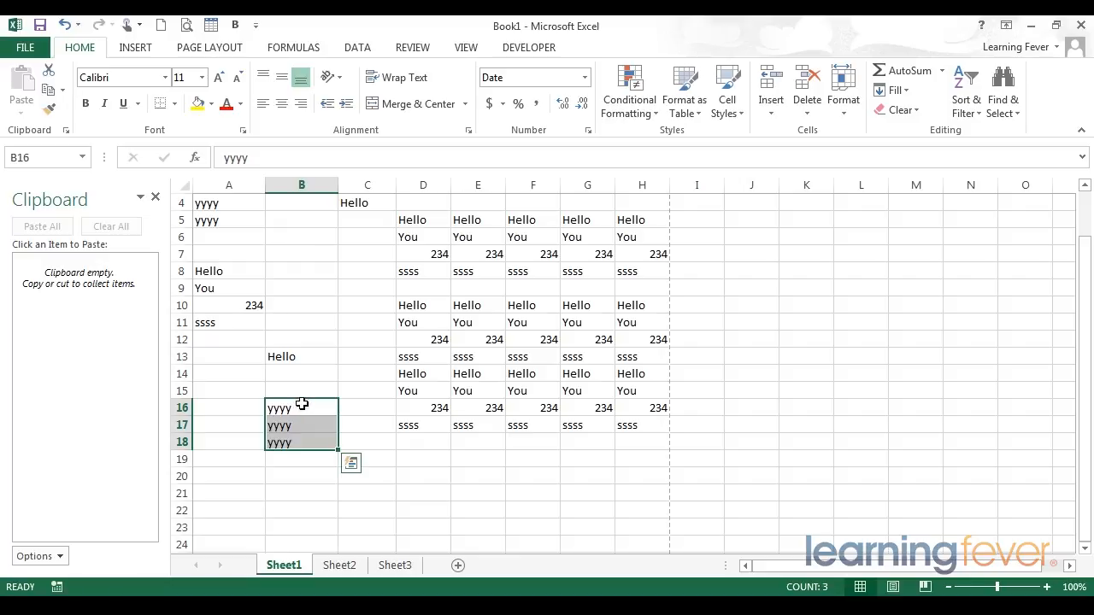
Copy the range B16:B18 directly on the sheet to B20:B22, without using the Clipboard
{"action": "scroll", "coordinate": [301, 404], "scroll_direction": "down", "scroll_amount": 1}
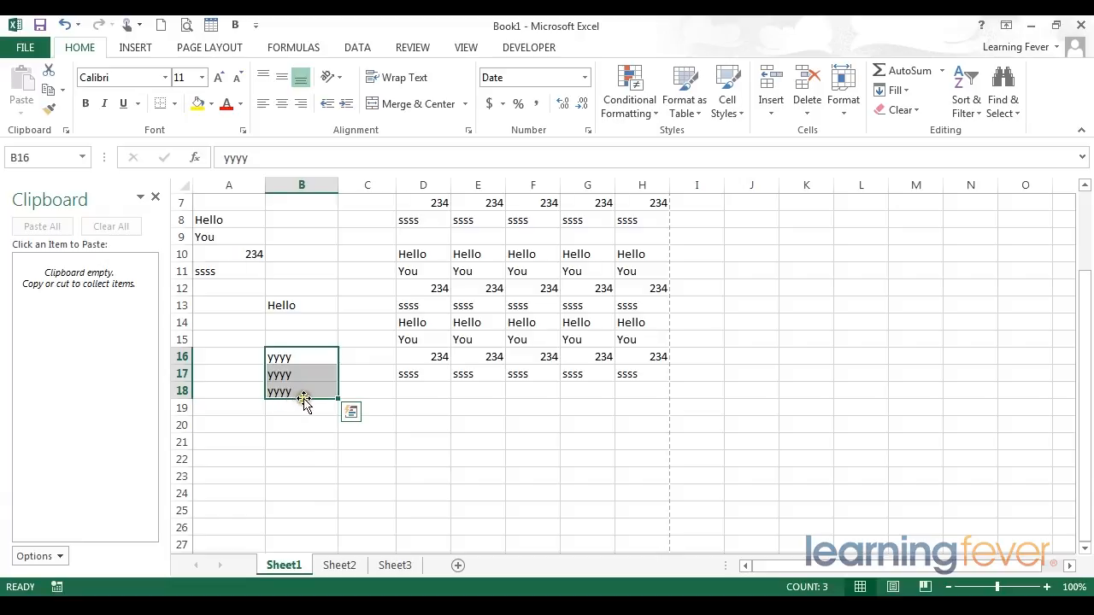
{"action": "left_click_drag", "start_coordinate": [304, 398], "coordinate": [308, 464]}
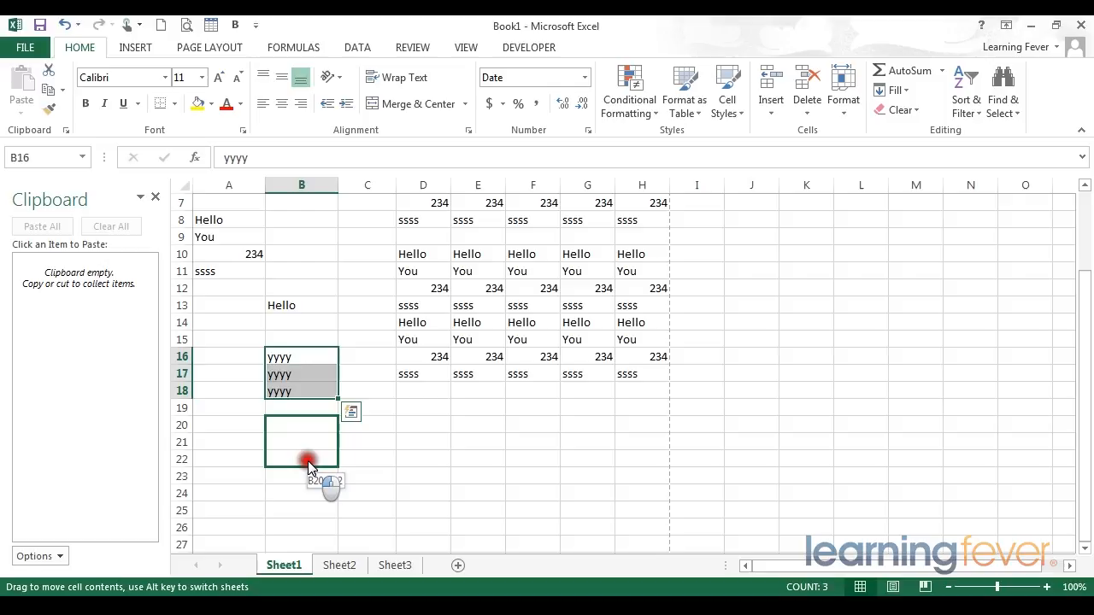
{"action": "left_click_drag", "start_coordinate": [308, 464], "coordinate": [307, 464]}
{"action": "key", "text": "ctrl"}
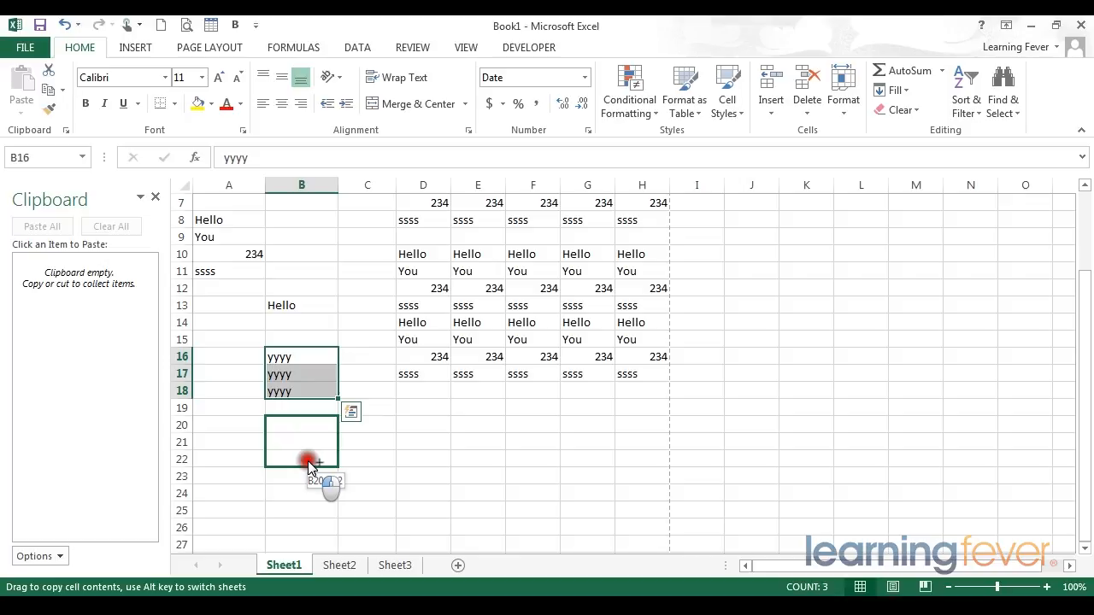
{"action": "left_click_drag", "start_coordinate": [309, 464], "coordinate": [309, 464]}
{"action": "left_click", "coordinate": [351, 479]}
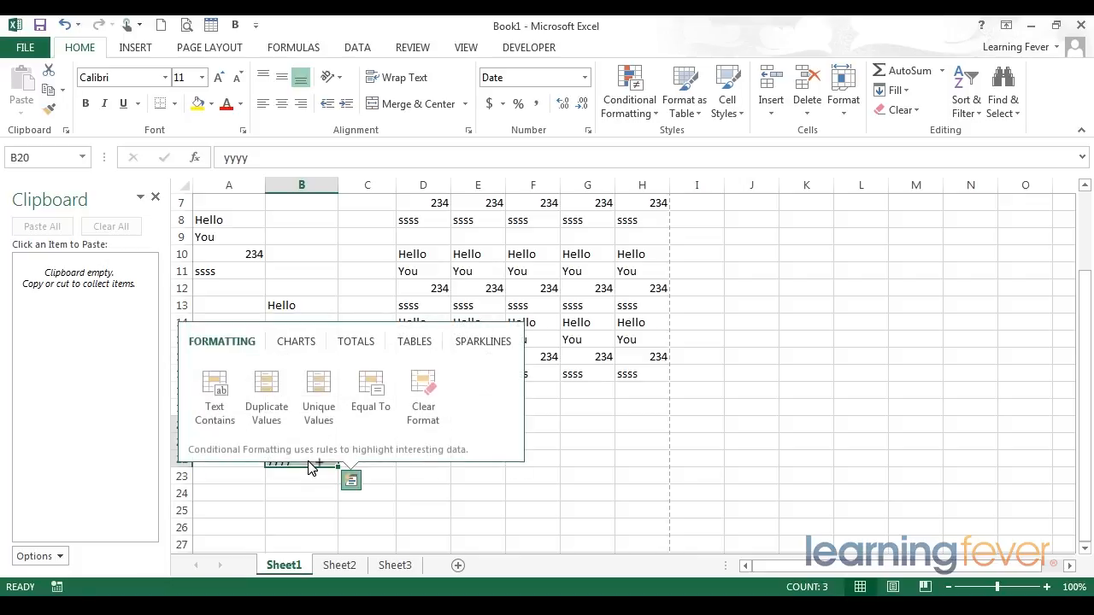
{"action": "left_click", "coordinate": [408, 506]}
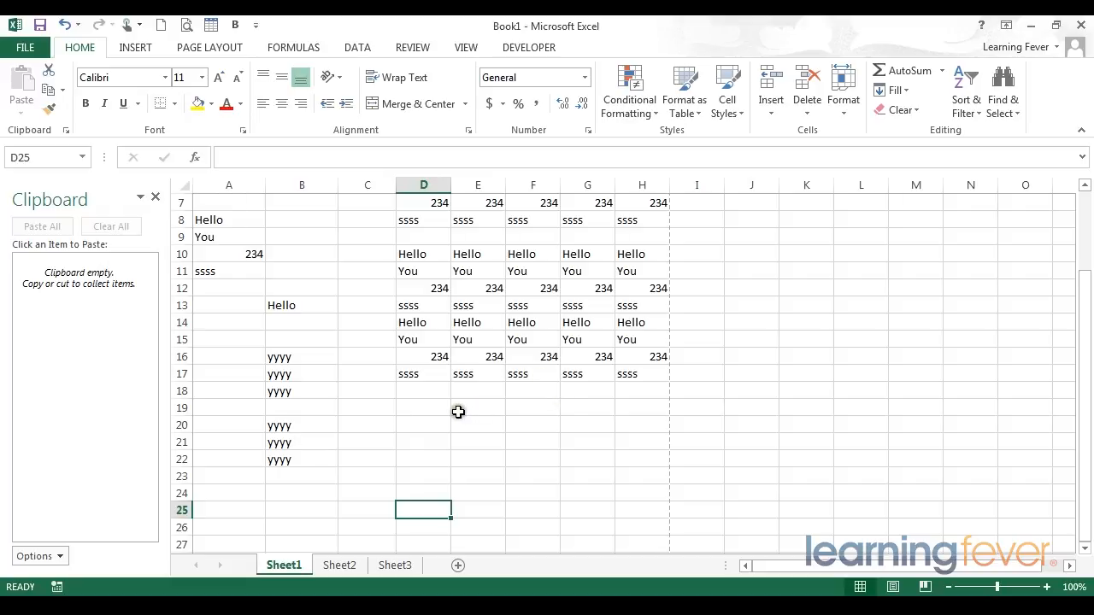
Move the single cell B20 directly on the sheet to D20
{"action": "left_click", "coordinate": [290, 421]}
{"action": "left_click_drag", "start_coordinate": [299, 419], "coordinate": [436, 421]}
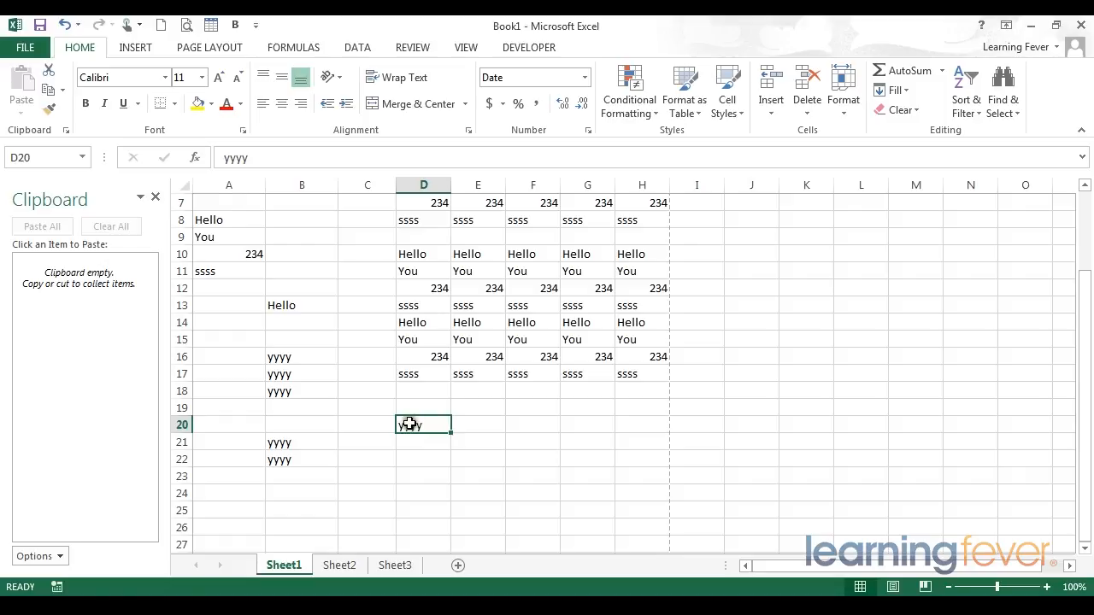
{"action": "left_click", "coordinate": [283, 340]}
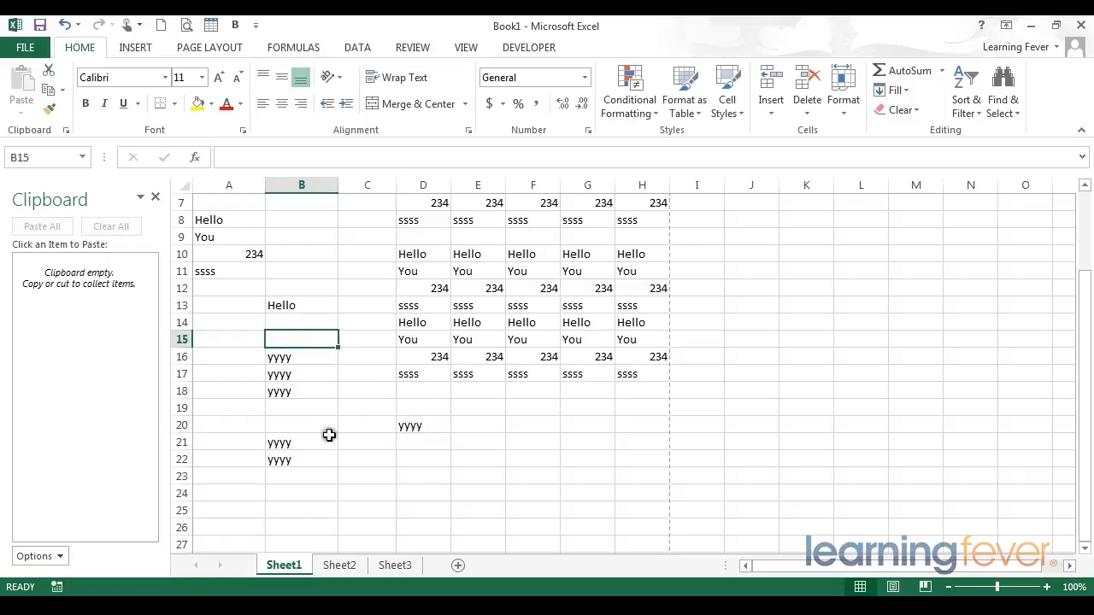
Clear the contents of the ranges A7:B22 and E7:H17, and select cell D20
{"action": "left_click_drag", "start_coordinate": [325, 461], "coordinate": [219, 208]}
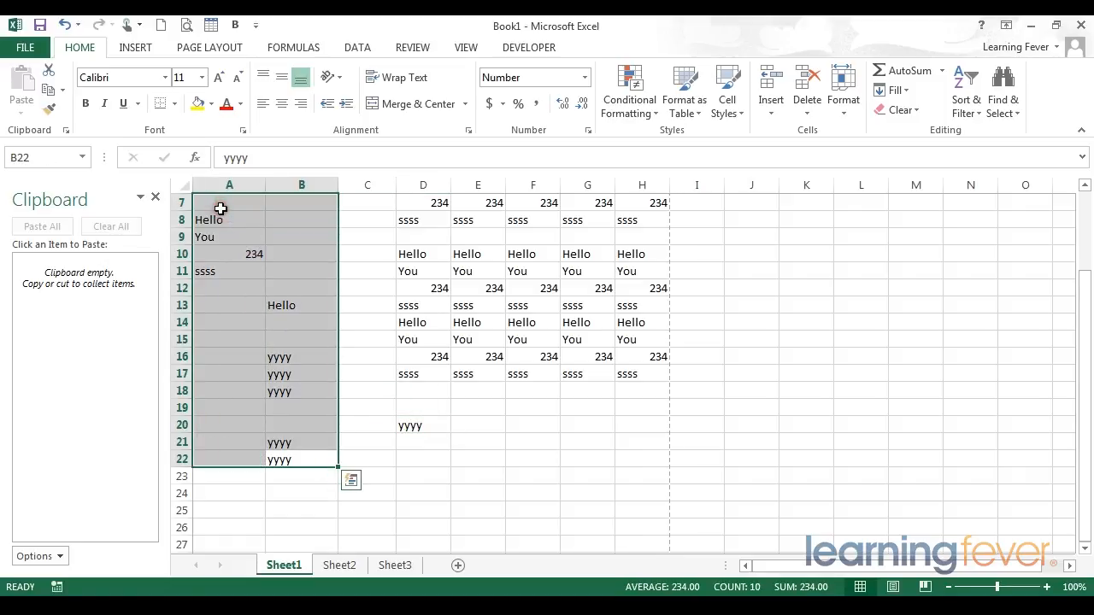
{"action": "key", "text": "Delete"}
{"action": "left_click", "coordinate": [424, 429]}
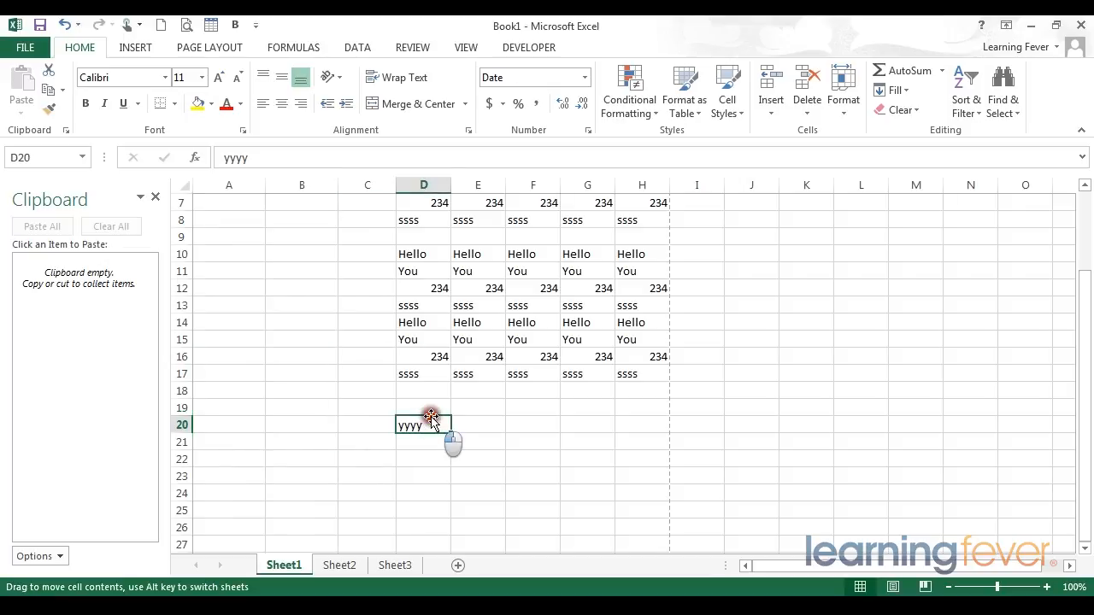
{"action": "left_click_drag", "start_coordinate": [423, 239], "coordinate": [629, 202]}
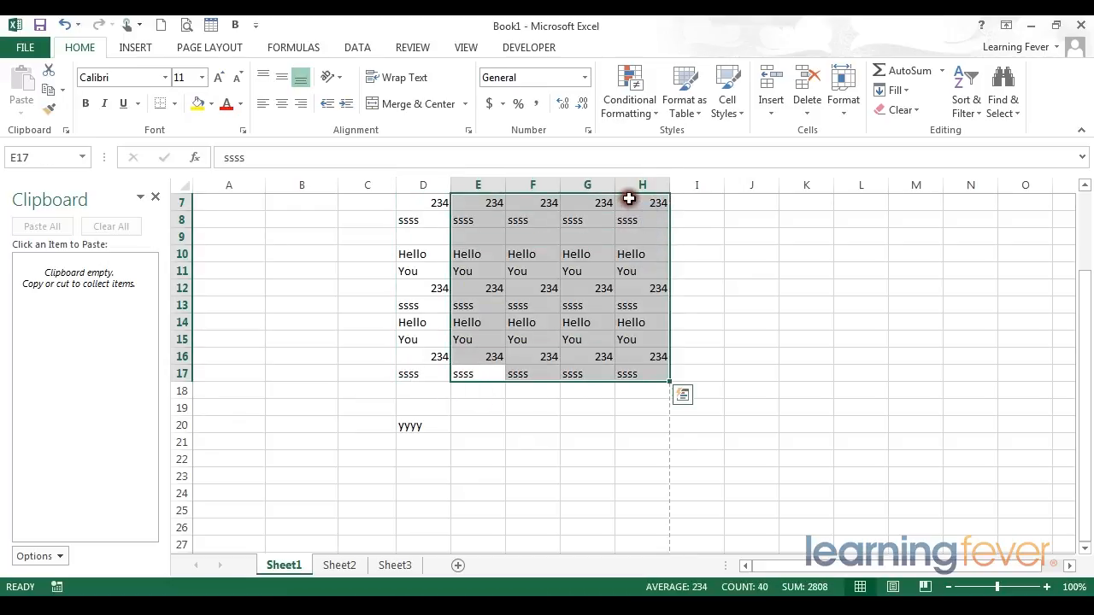
{"action": "key", "text": "Delete"}
{"action": "left_click", "coordinate": [570, 351]}
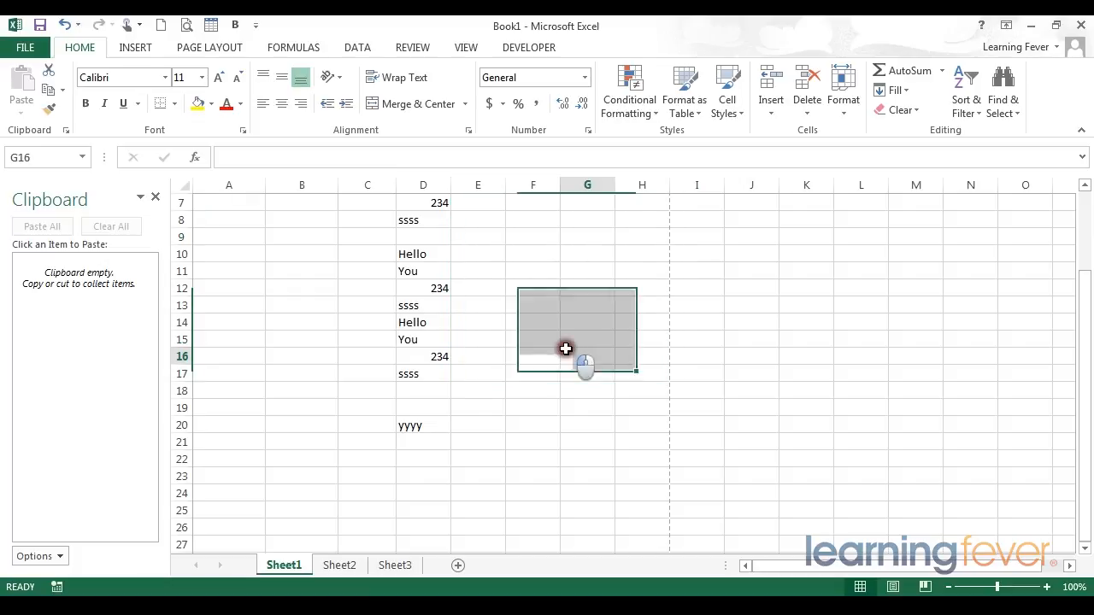
{"action": "left_click", "coordinate": [418, 427]}
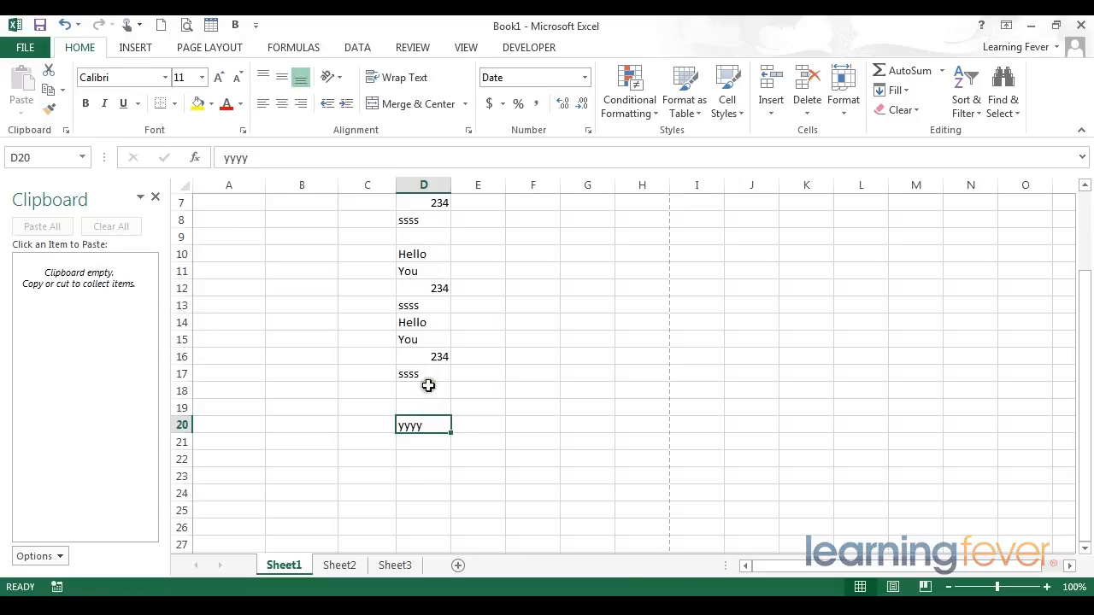
Move the yyyy cell from D20 and insert it directly at D15, shifting the cells there down instead of overwriting them
{"action": "left_click", "coordinate": [423, 391]}
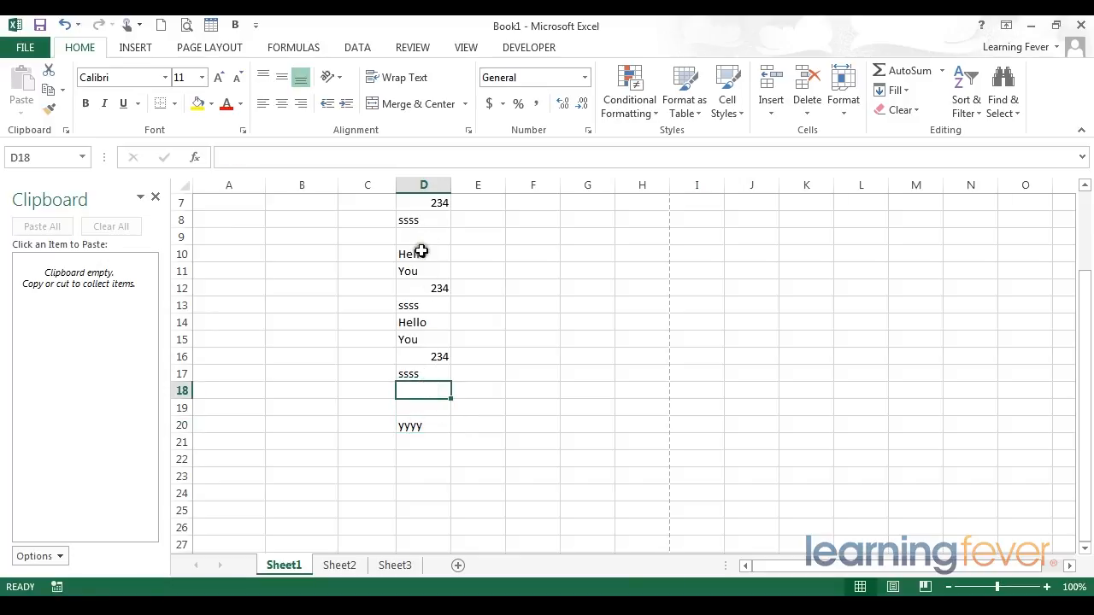
{"action": "left_click", "coordinate": [416, 427]}
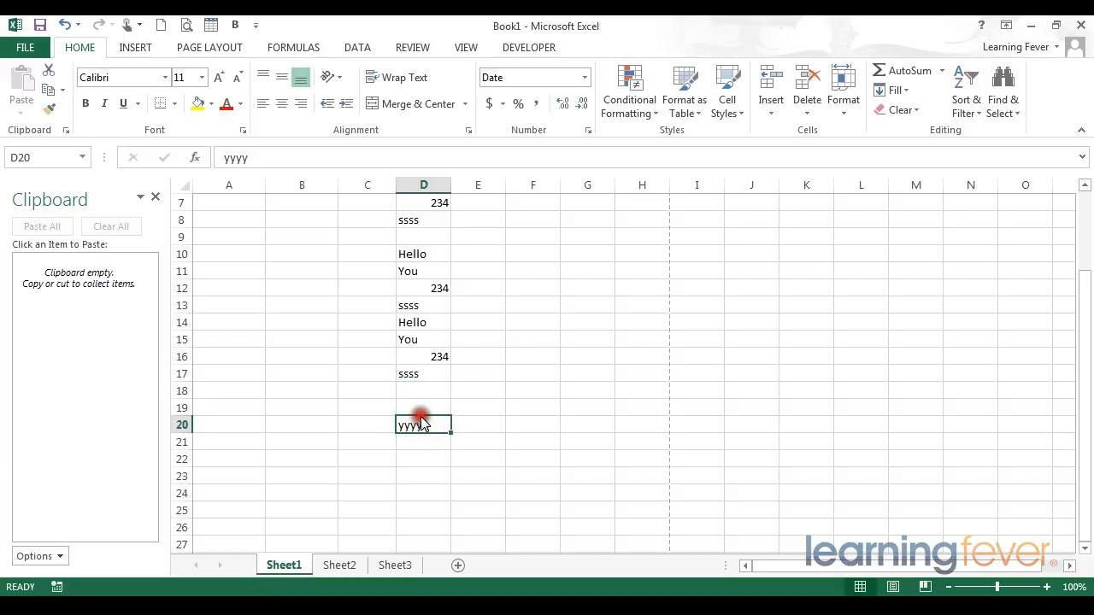
{"action": "left_click_drag", "start_coordinate": [421, 416], "coordinate": [424, 357]}
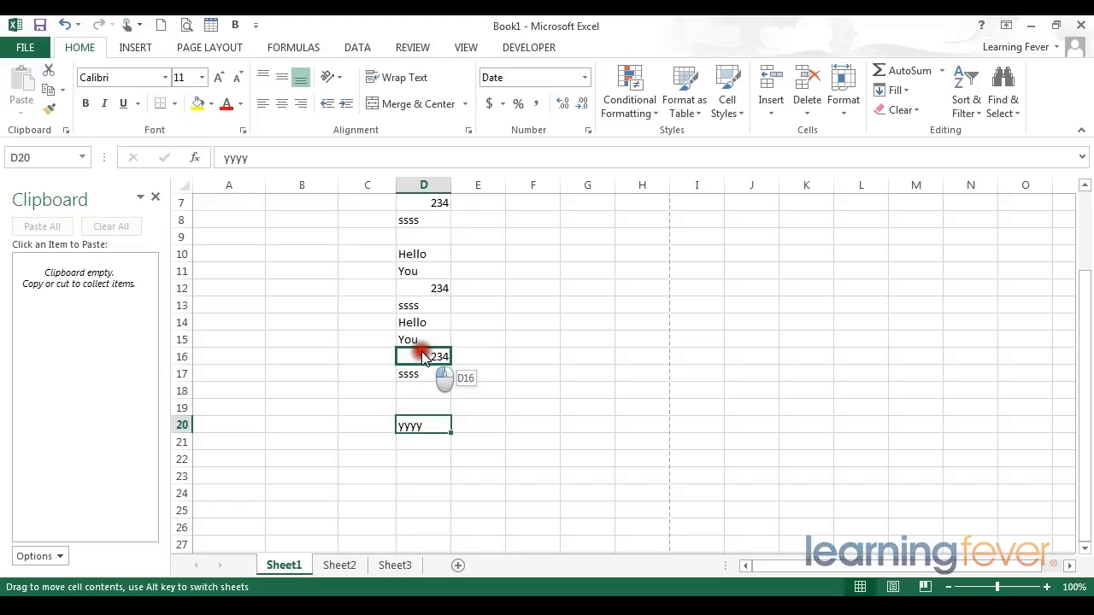
{"action": "key", "text": "shift"}
{"action": "left_click_drag", "start_coordinate": [423, 358], "coordinate": [424, 357]}
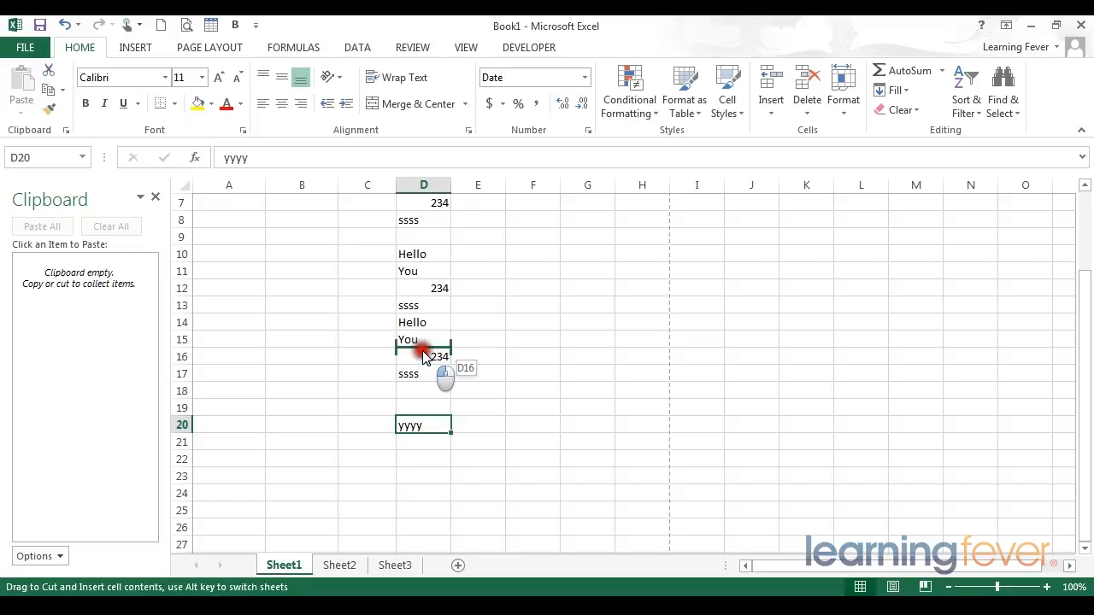
{"action": "mouse_move", "coordinate": [423, 357]}
{"action": "left_mouse_down"}
{"action": "mouse_move", "coordinate": [424, 378]}
{"action": "mouse_move", "coordinate": [426, 338]}
{"action": "left_mouse_up"}
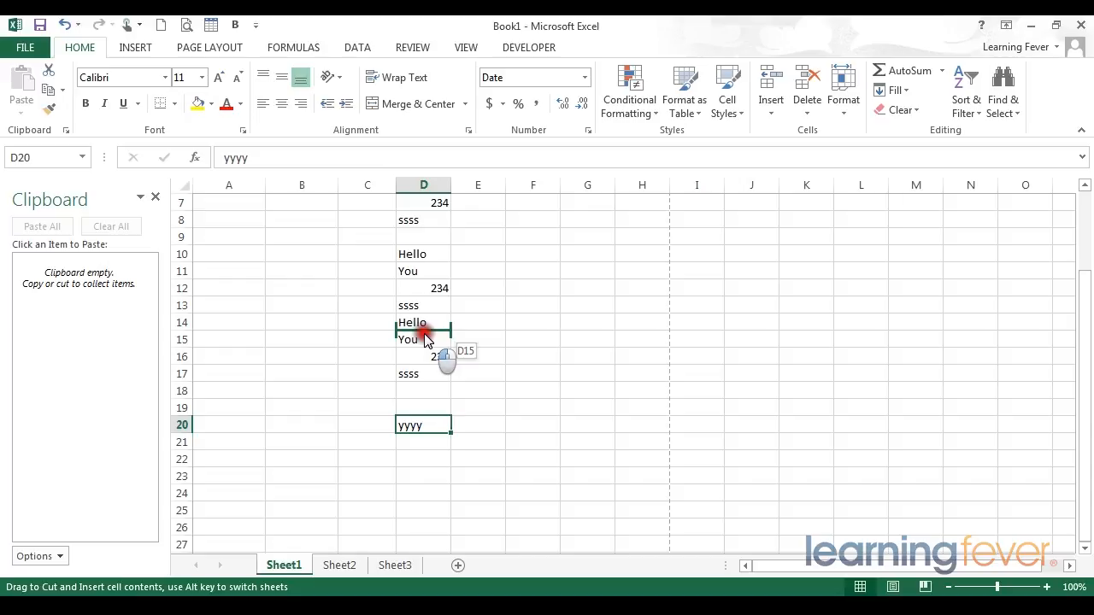
{"action": "left_click_drag", "start_coordinate": [426, 339], "coordinate": [422, 334]}
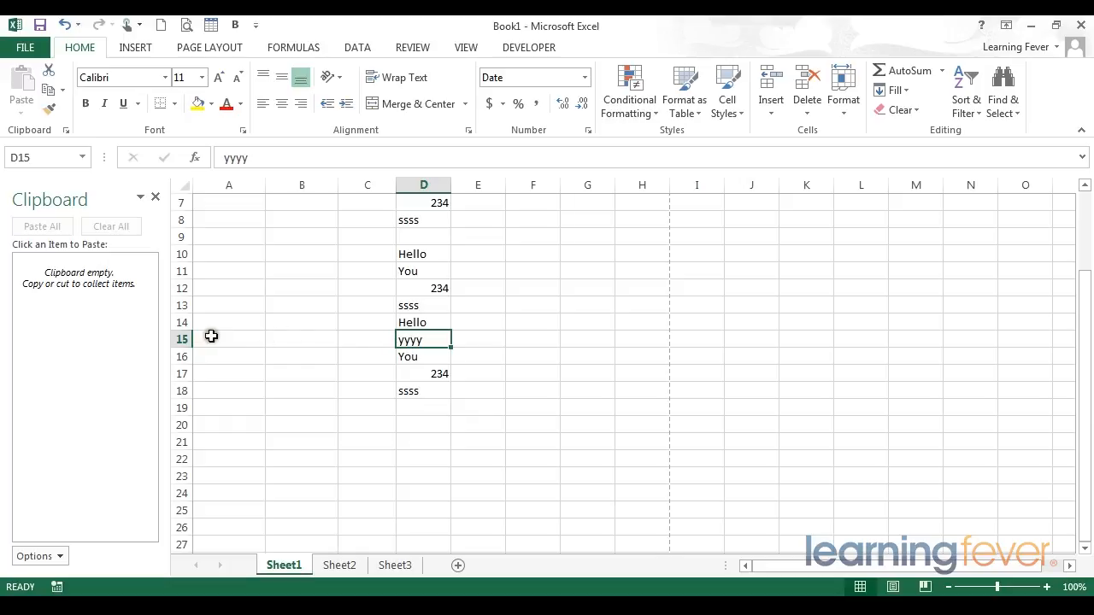
Move the entire row 15 directly on the sheet and insert it at row 12 without overwriting existing data
{"action": "left_click", "coordinate": [181, 339]}
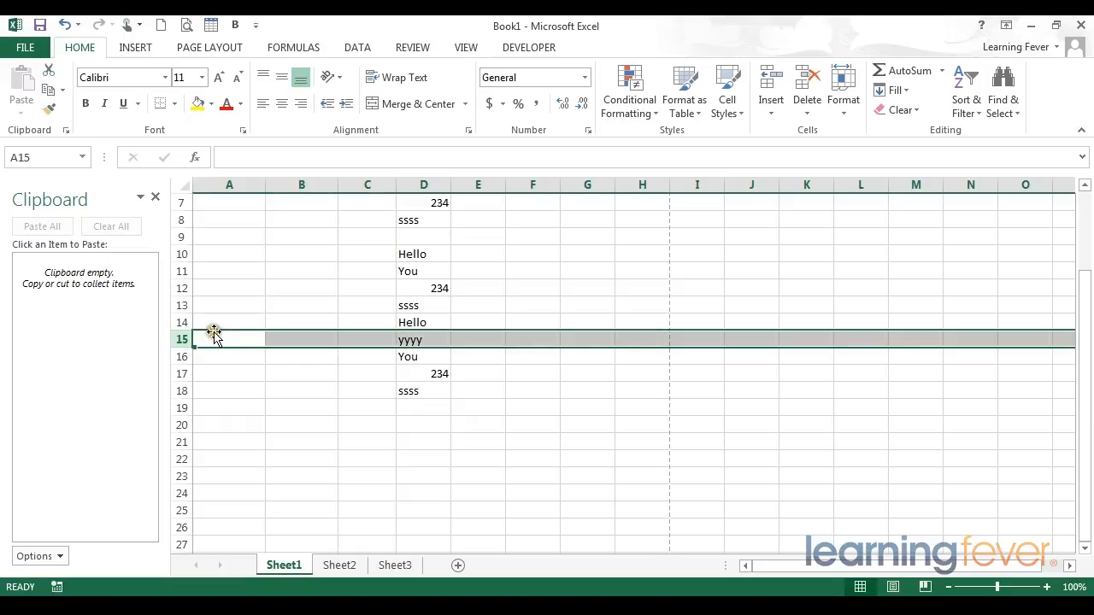
{"action": "left_click_drag", "start_coordinate": [215, 331], "coordinate": [217, 287]}
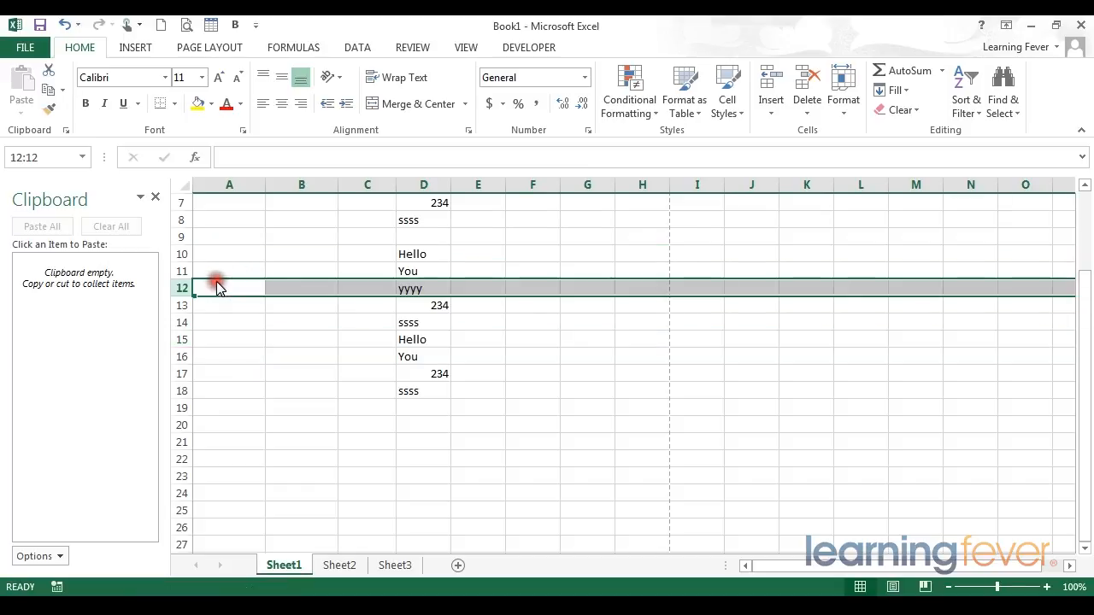
{"action": "left_click", "coordinate": [239, 255]}
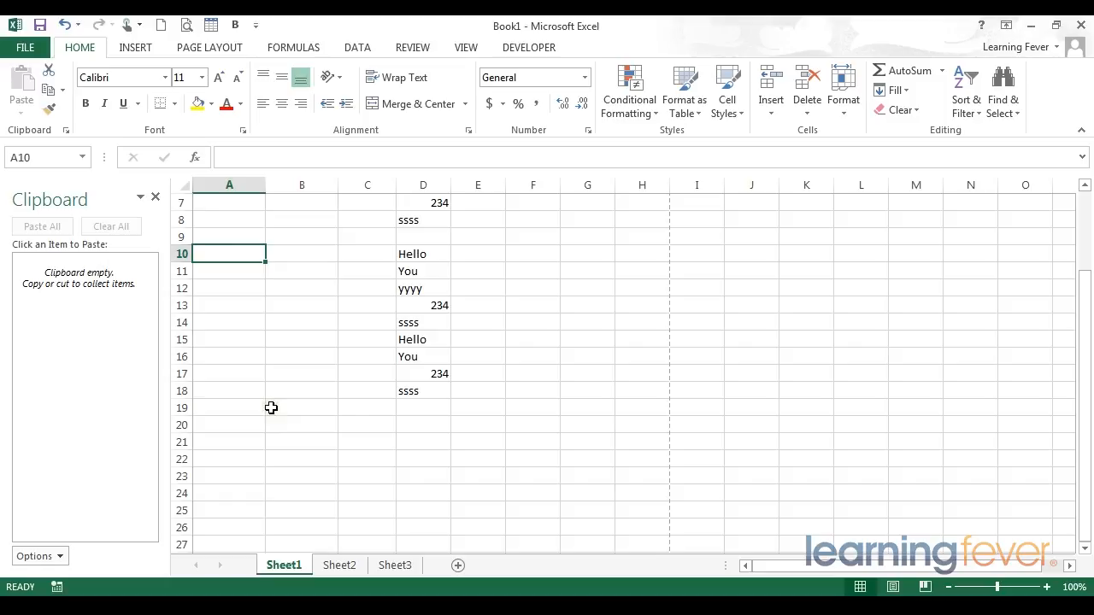
Clear the contents of the range A1:F19
{"action": "scroll", "coordinate": [271, 408], "scroll_direction": "up", "scroll_amount": 2}
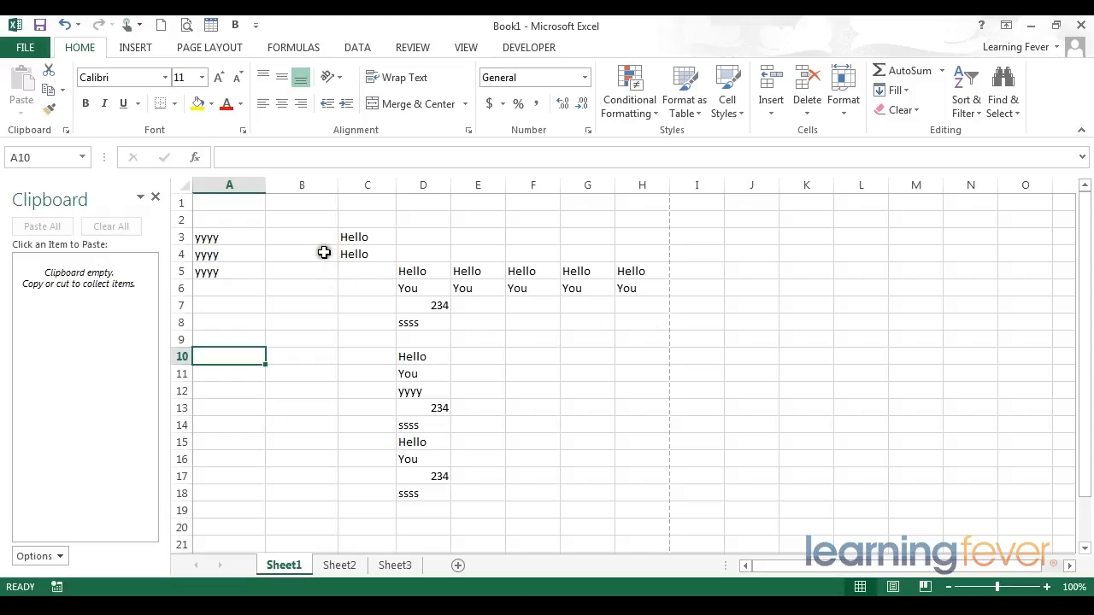
{"action": "left_click_drag", "start_coordinate": [235, 204], "coordinate": [538, 506]}
{"action": "key", "text": "Delete"}
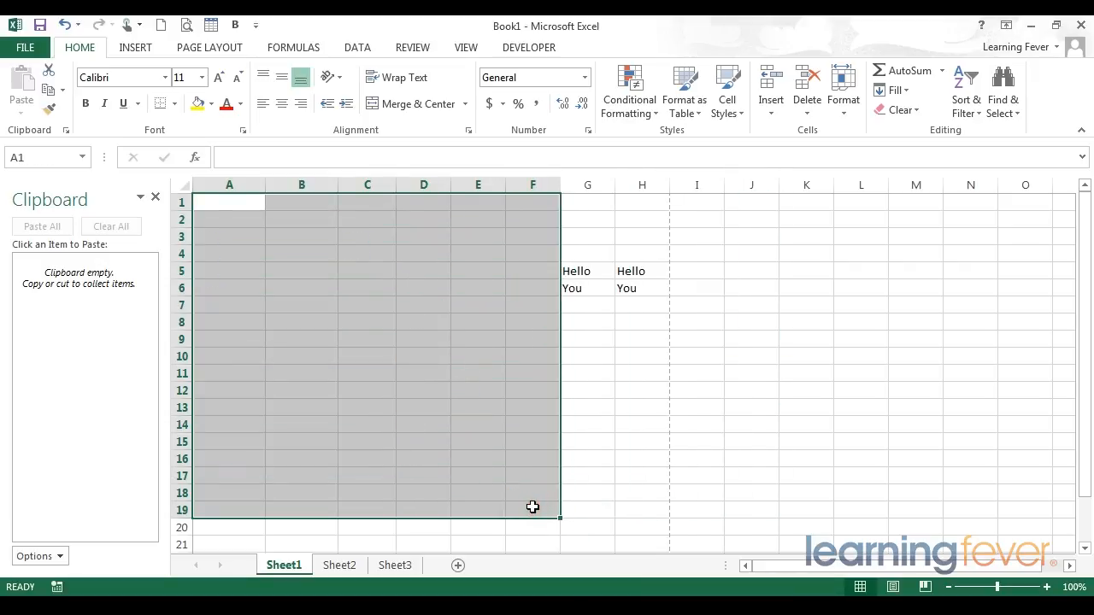
Enter apples, pears and orange in B4:B6, and enter fr in C4
{"action": "left_click", "coordinate": [280, 247]}
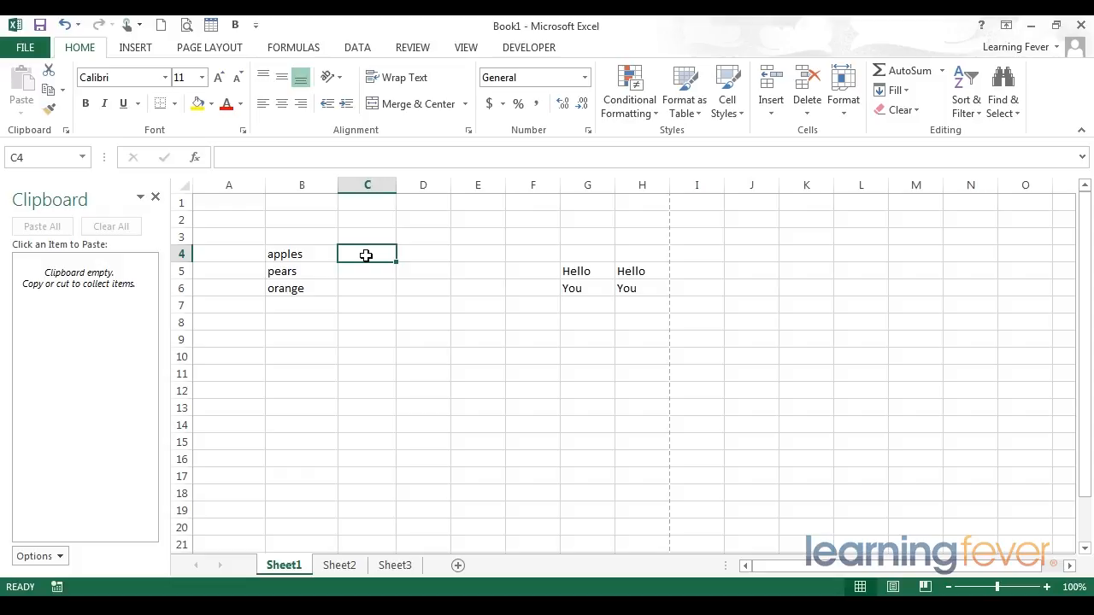
{"action": "type", "text": "fr"}
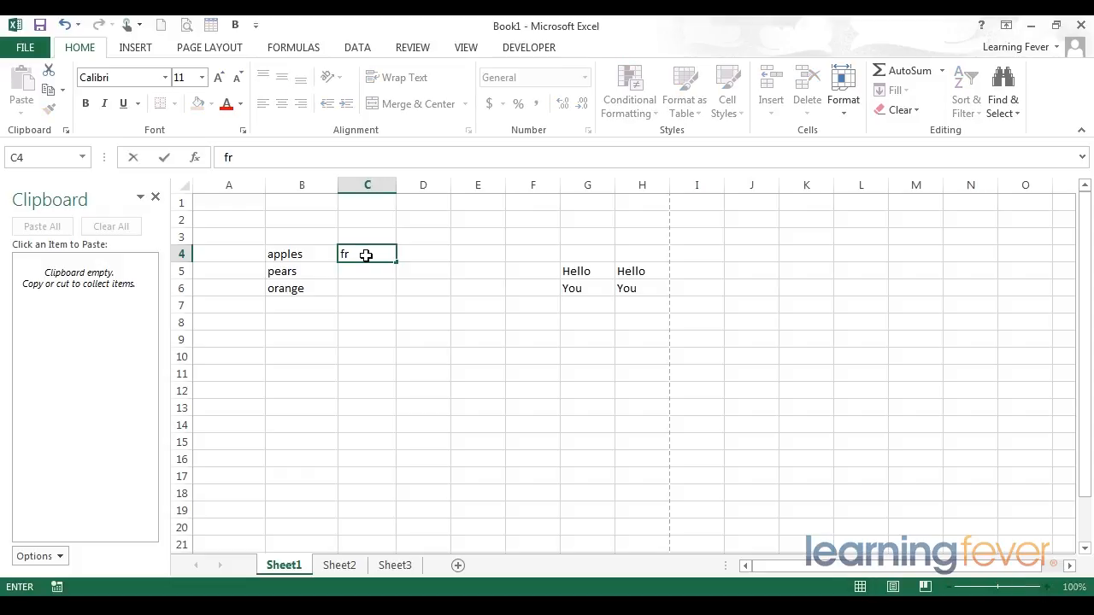
{"action": "key", "text": "Return"}
Fill the C4 entry down to C6 and on to C13, and extend the filled column across to column E
{"action": "left_click", "coordinate": [365, 255]}
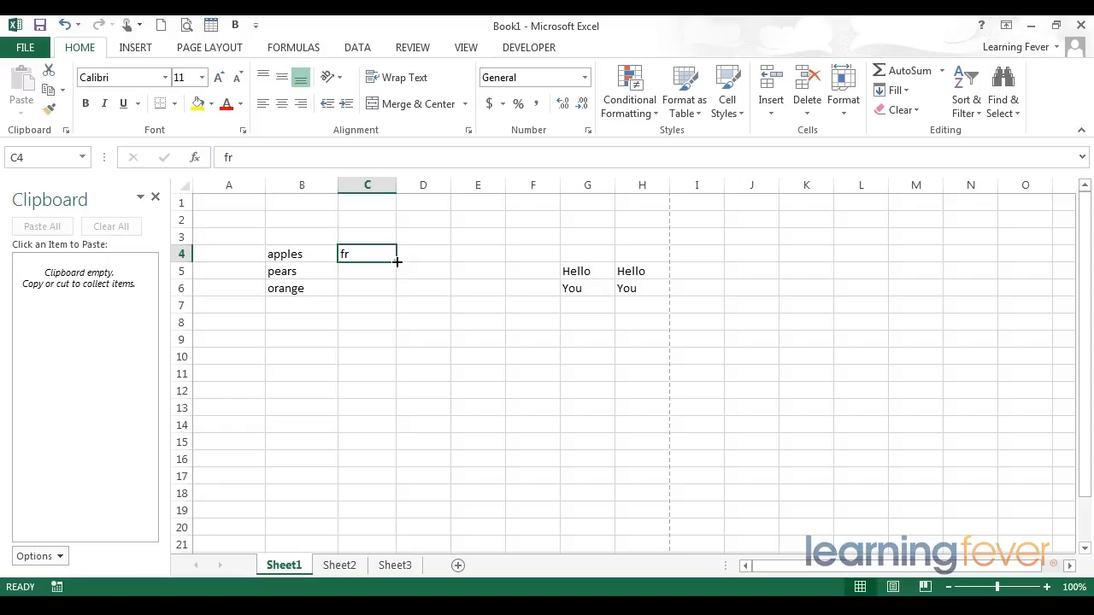
{"action": "left_click_drag", "start_coordinate": [397, 262], "coordinate": [400, 298]}
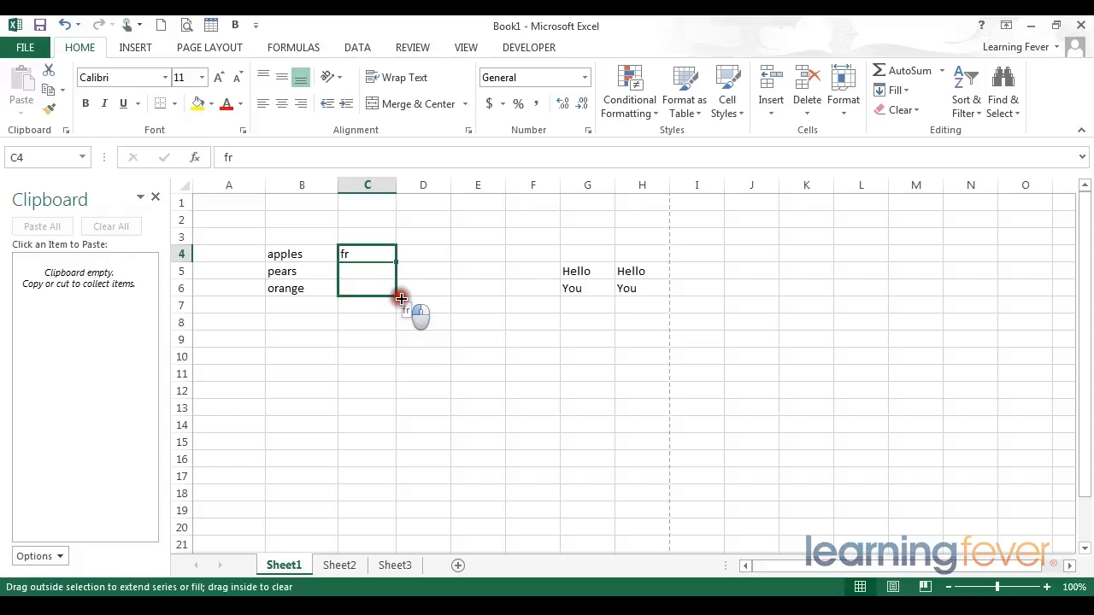
{"action": "left_click_drag", "start_coordinate": [401, 299], "coordinate": [401, 298]}
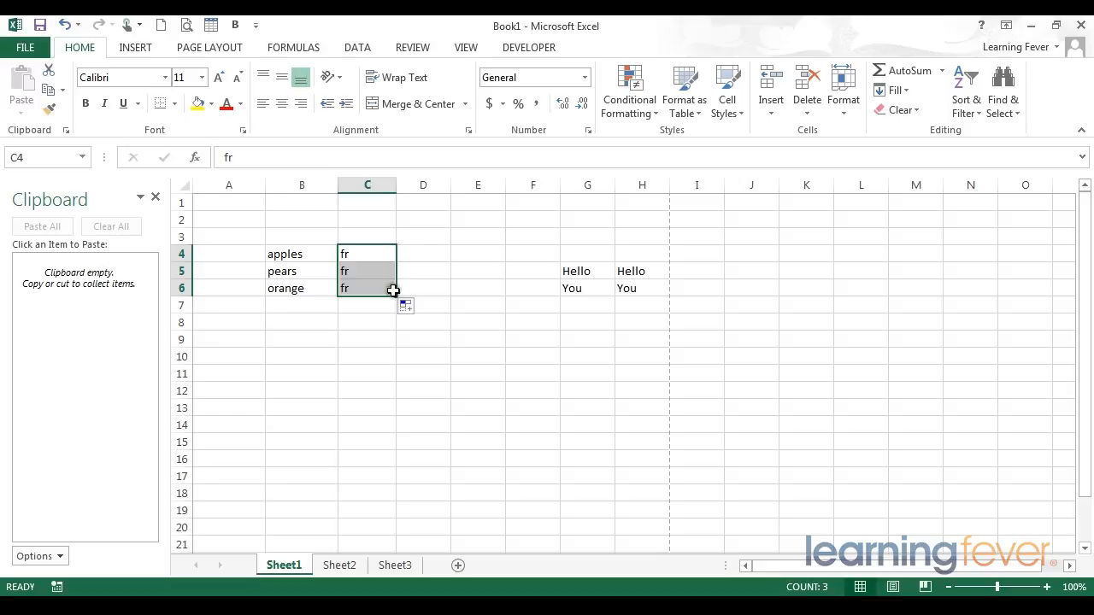
{"action": "left_click_drag", "start_coordinate": [397, 295], "coordinate": [405, 351]}
{"action": "scroll", "coordinate": [405, 359], "scroll_direction": "up", "scroll_amount": 2}
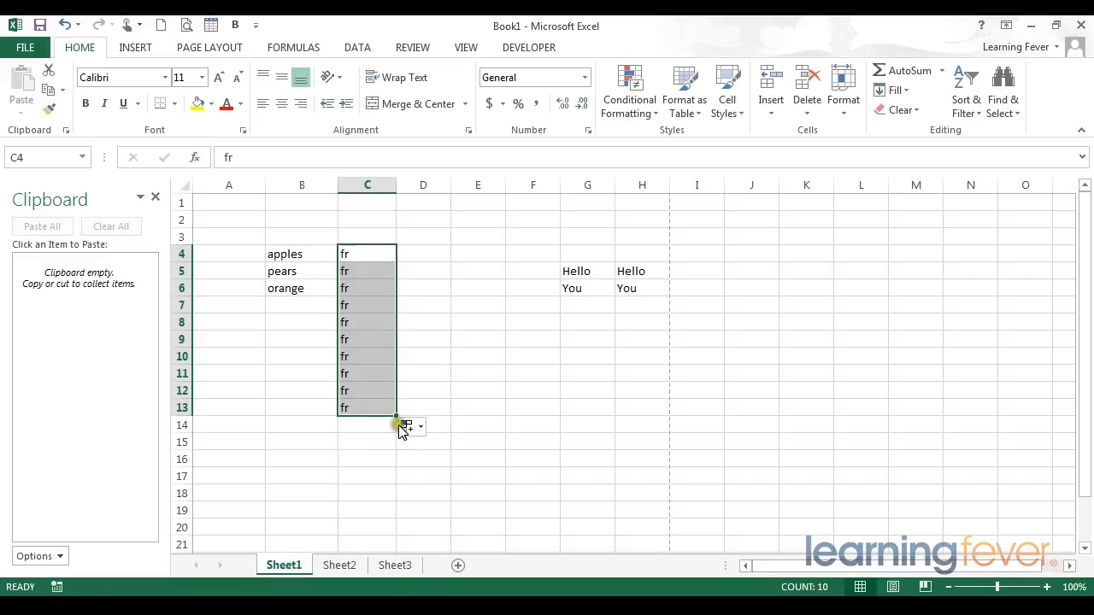
{"action": "left_click_drag", "start_coordinate": [397, 415], "coordinate": [502, 413]}
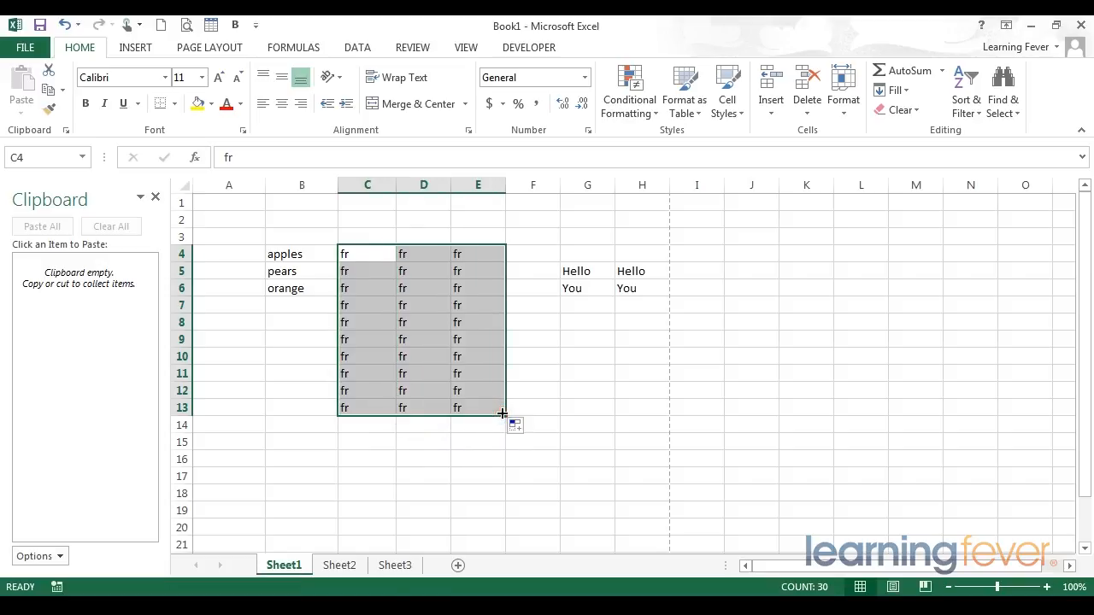
{"action": "left_click", "coordinate": [367, 254]}
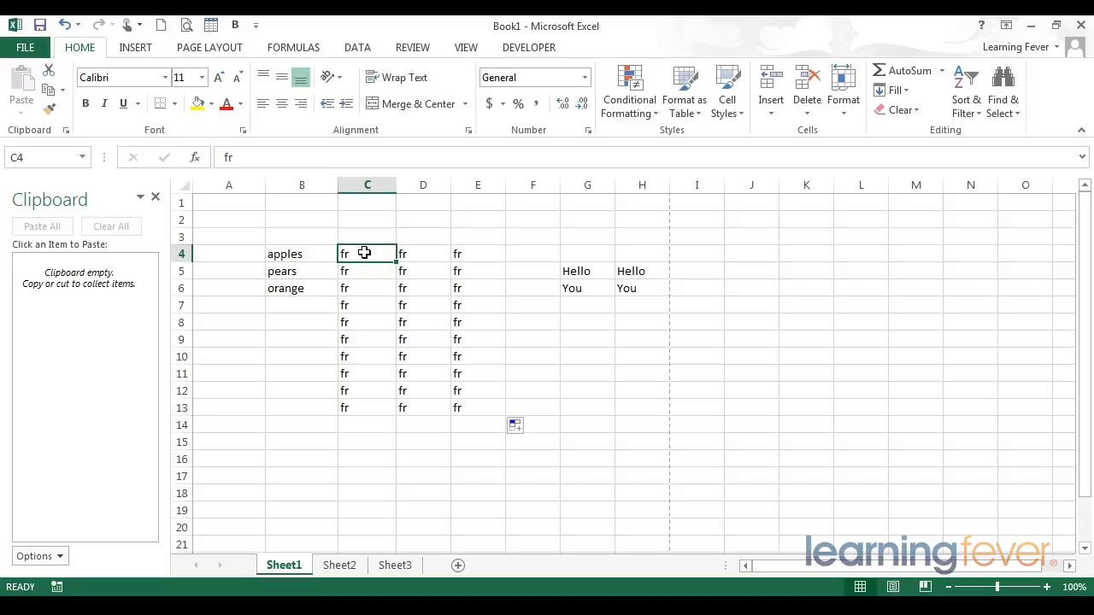
{"action": "right_click", "coordinate": [359, 255]}
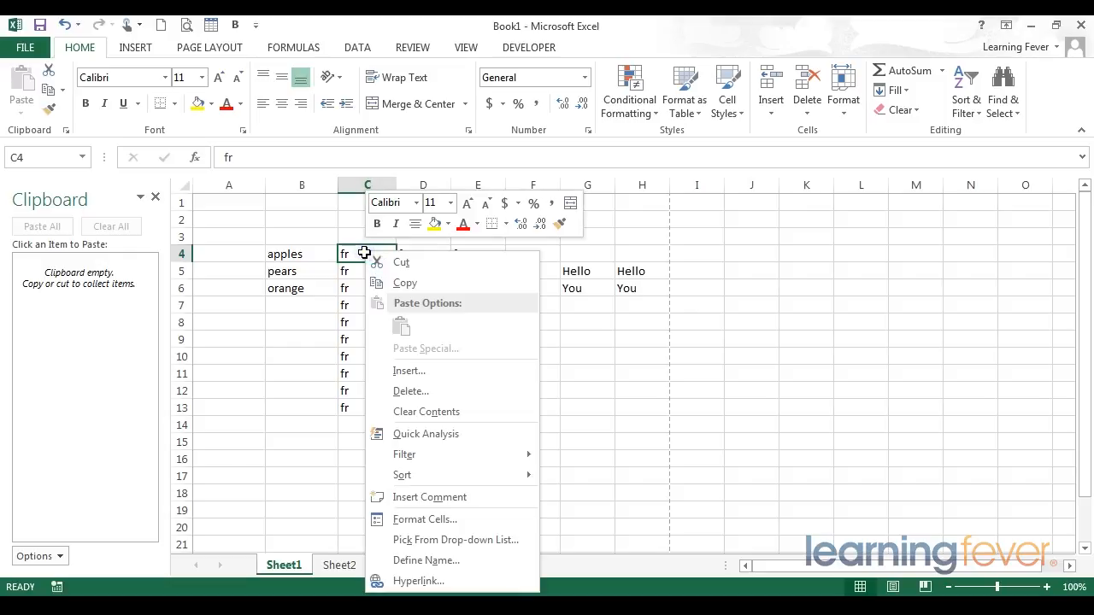
{"action": "left_click", "coordinate": [350, 257]}
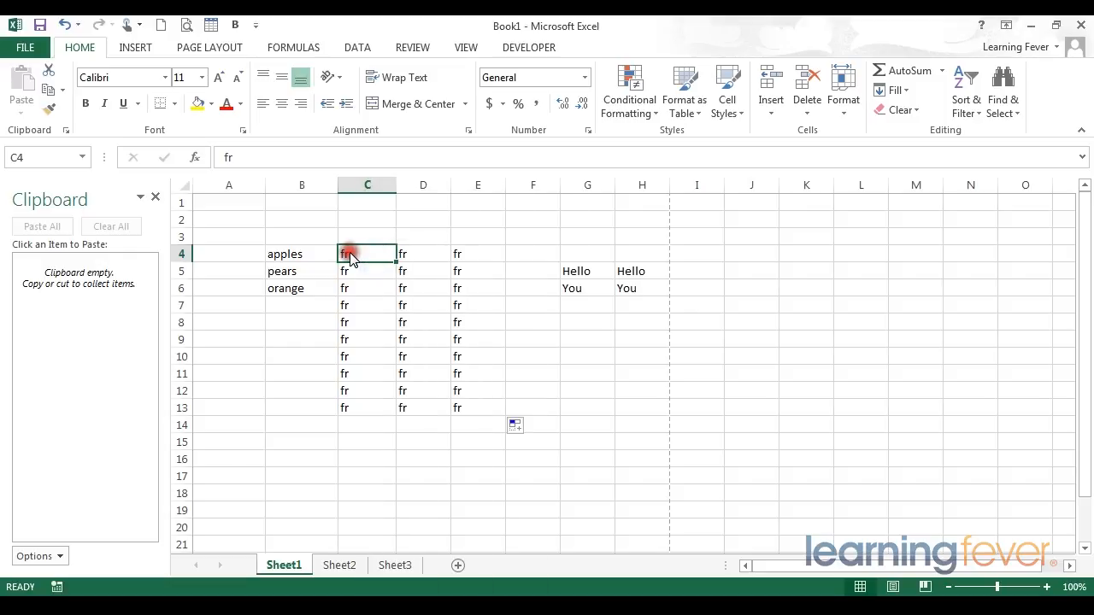